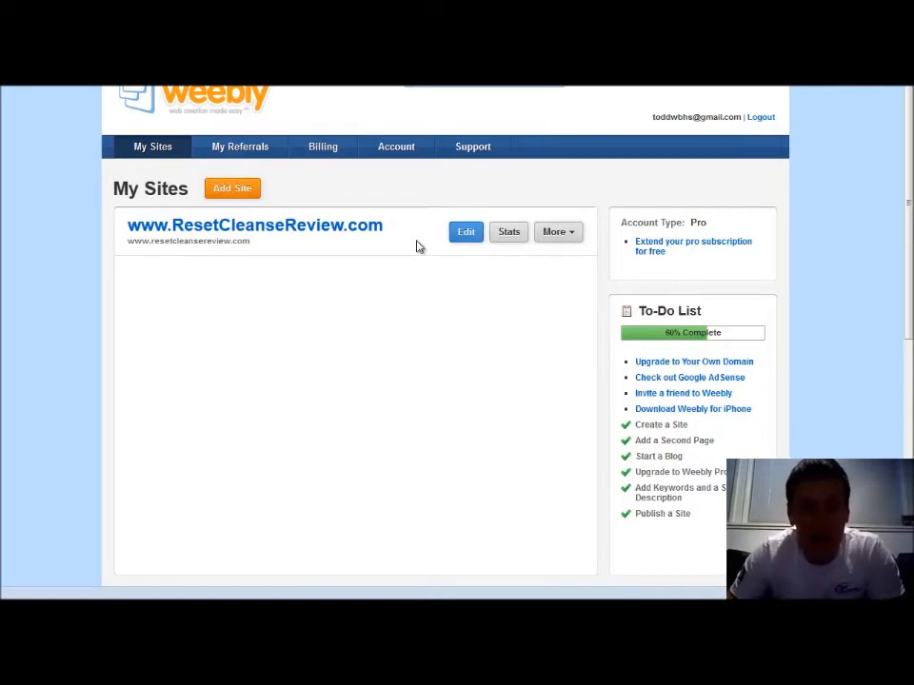
Step: Add a new site titled "igotripped" with the site type Personal
{"action": "left_click", "coordinate": [232, 190]}
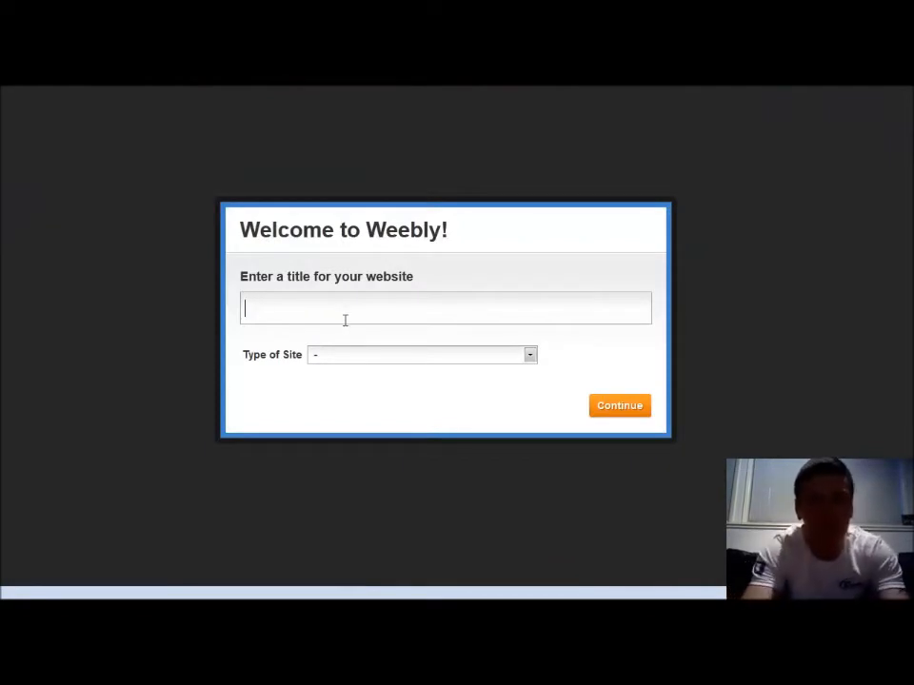
{"action": "type", "text": "igotripped"}
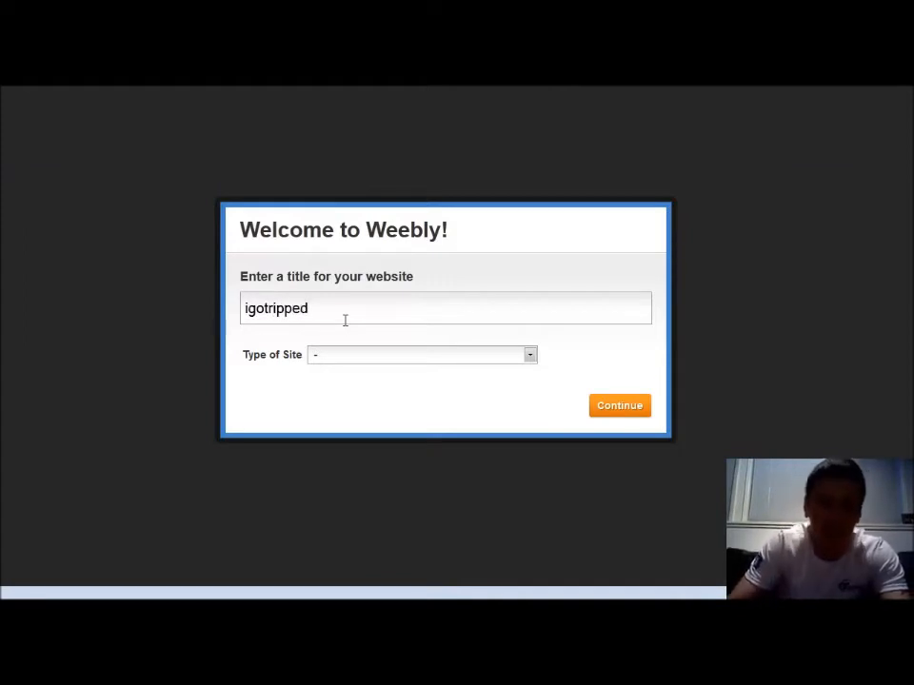
{"action": "left_click", "coordinate": [359, 353]}
{"action": "left_click", "coordinate": [336, 374]}
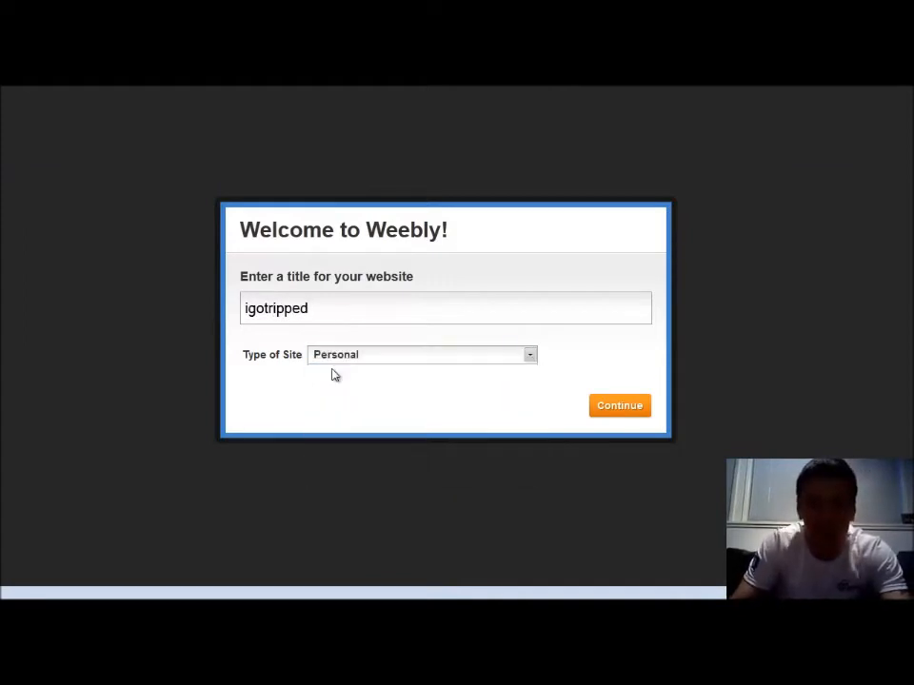
{"action": "left_click", "coordinate": [620, 411]}
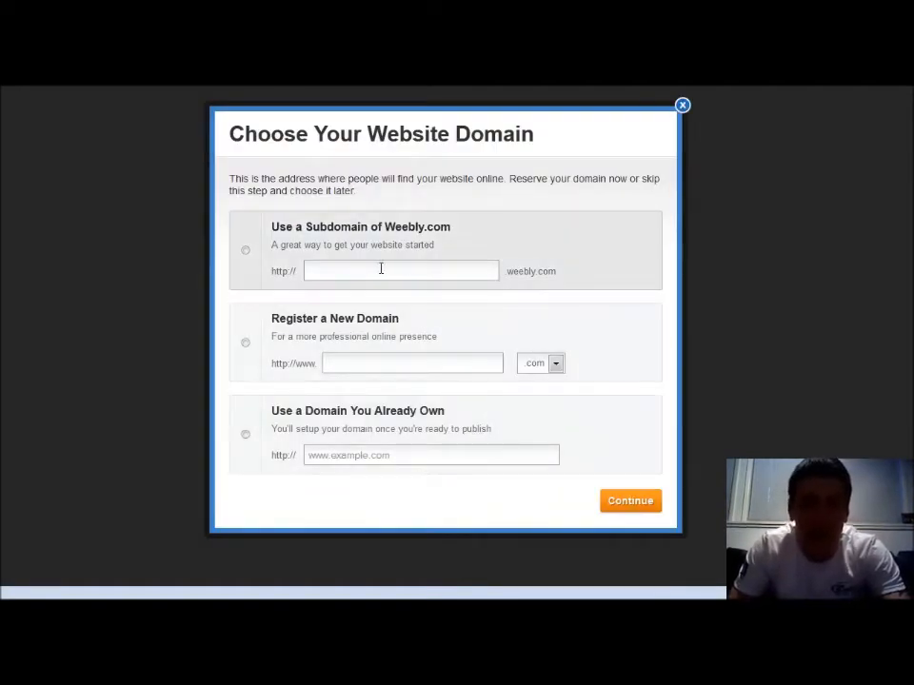
Step: Choose the Weebly subdomain igotripped.weebly.com as the site's address and continue to the editor
{"action": "left_click", "coordinate": [247, 252]}
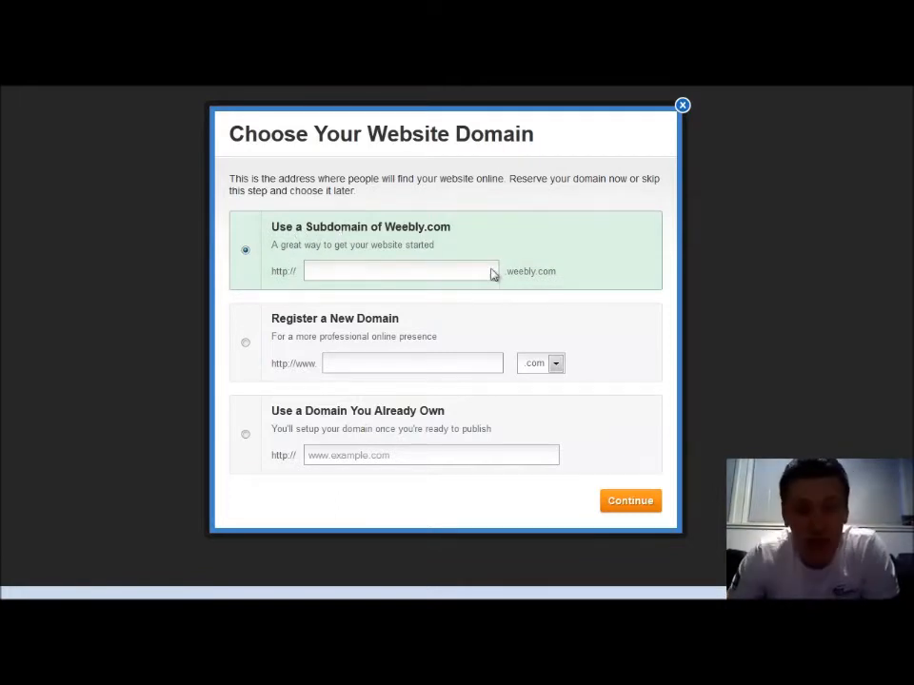
{"action": "left_click", "coordinate": [358, 266]}
{"action": "type", "text": "igotripped"}
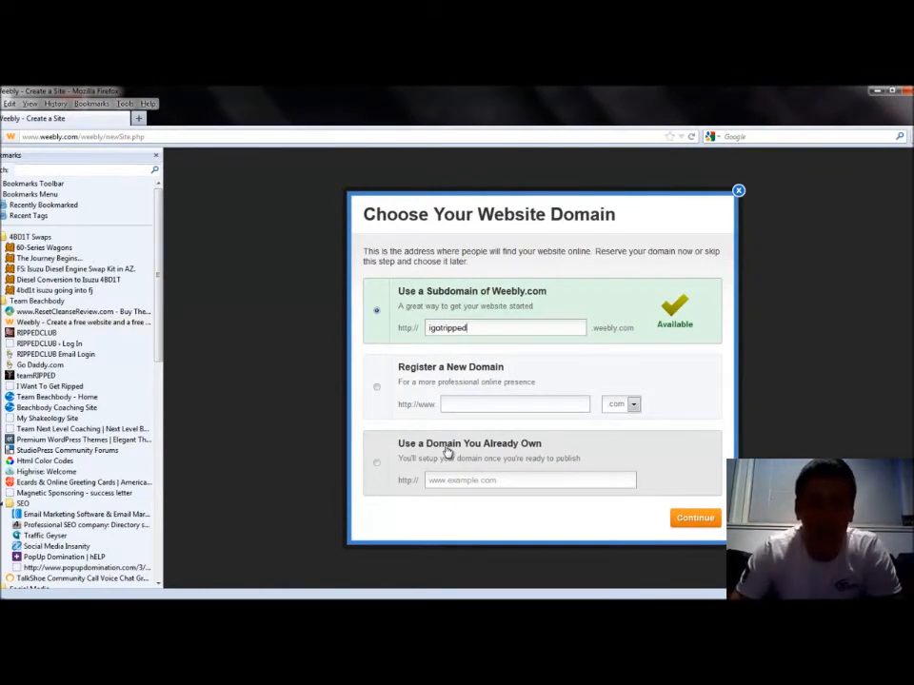
{"action": "left_click", "coordinate": [377, 465]}
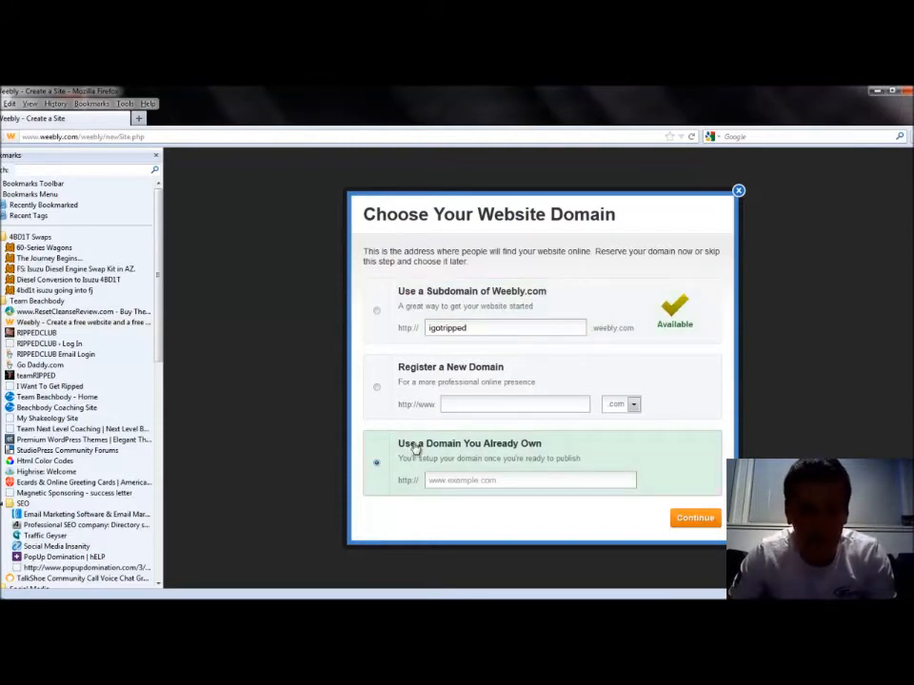
{"action": "left_click", "coordinate": [482, 481]}
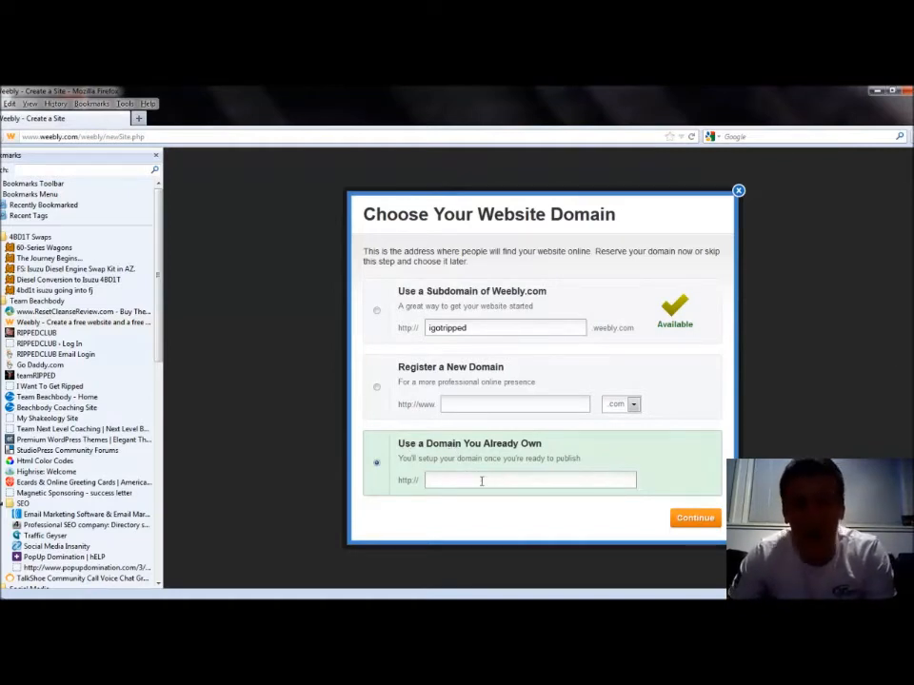
{"action": "left_click", "coordinate": [376, 313]}
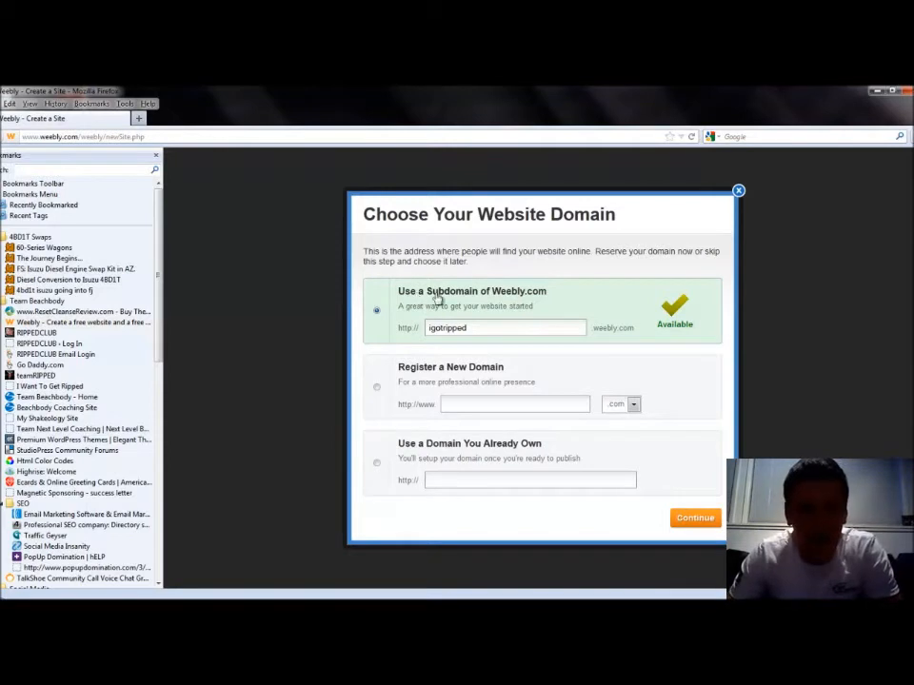
{"action": "left_click", "coordinate": [694, 519]}
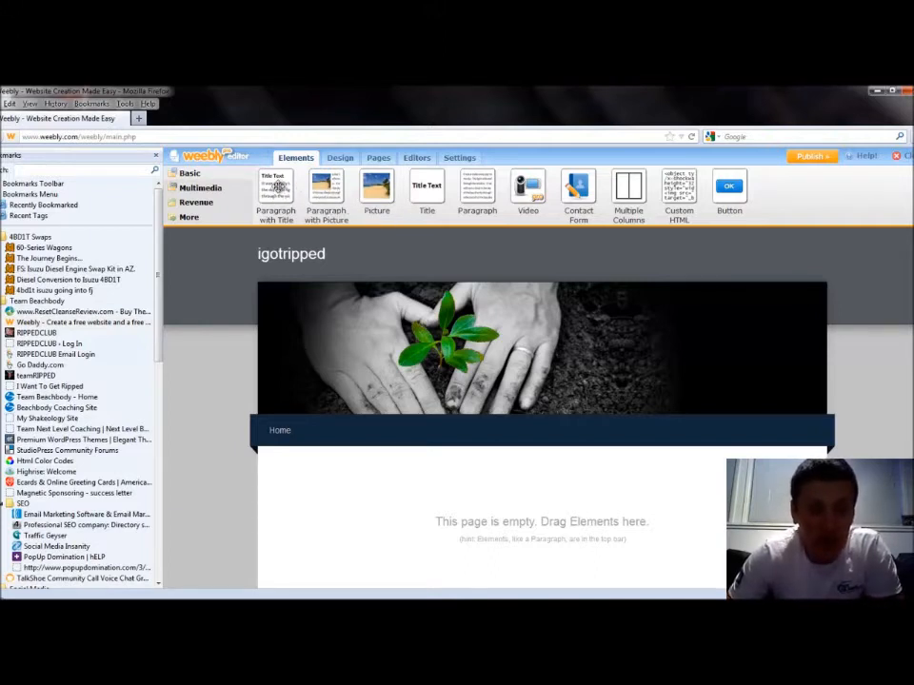
Step: Add a Paragraph with Title element to the empty Home page and title it "Welcome to IGotRIPPED.com"
{"action": "left_click_drag", "start_coordinate": [277, 186], "coordinate": [437, 471]}
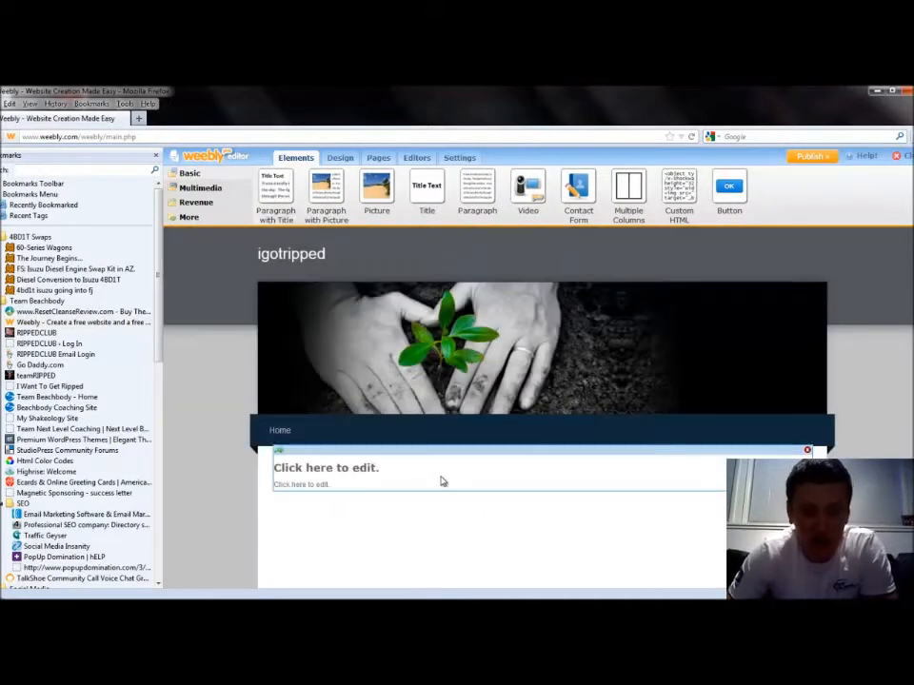
{"action": "left_click", "coordinate": [397, 461]}
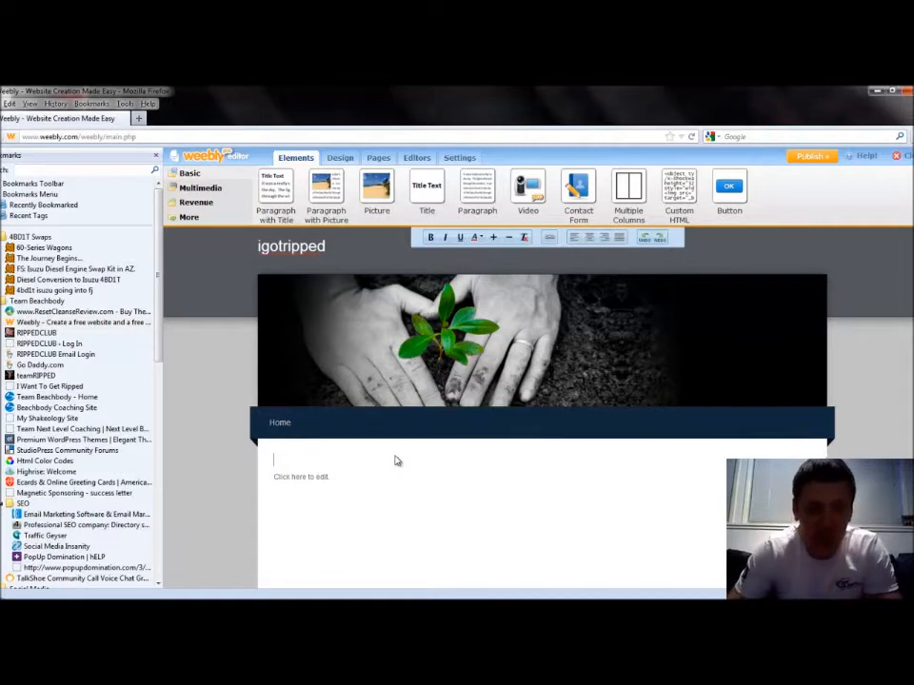
{"action": "type", "text": "Wel"}
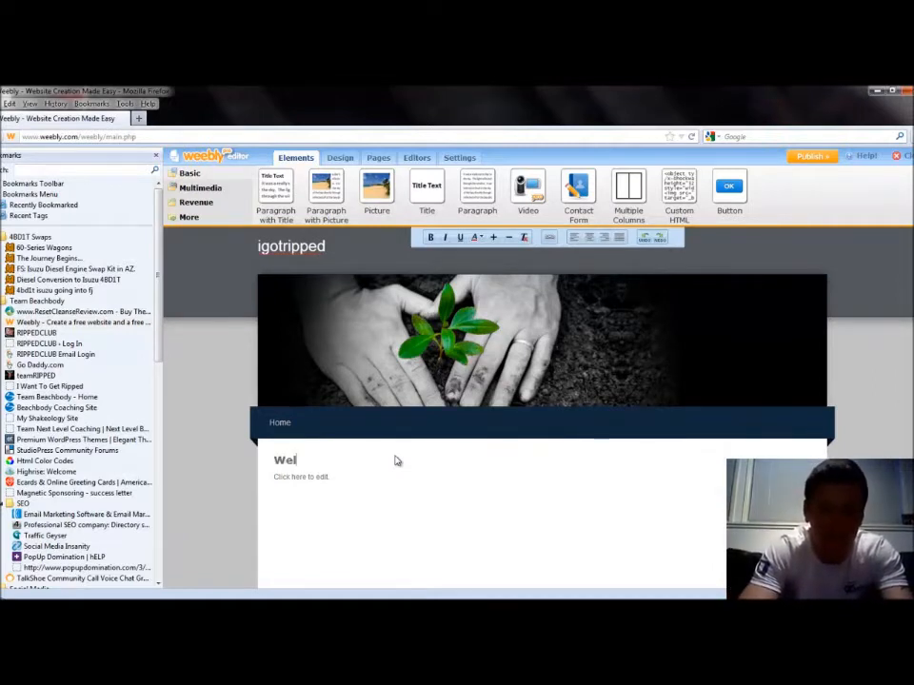
{"action": "type", "text": "come to I GOTRIP"}
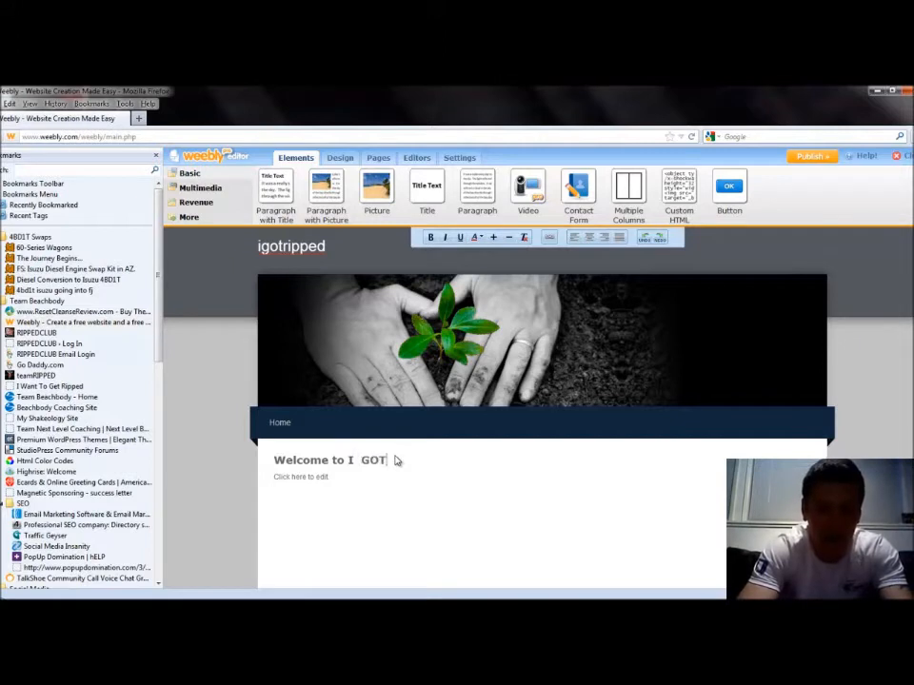
{"action": "key", "text": "BackSpace"}
{"action": "key", "text": "BackSpace"}
{"action": "key", "text": "BackSpace"}
{"action": "key", "text": "BackSpace"}
{"action": "key", "text": "BackSpace"}
{"action": "key", "text": "BackSpace"}
{"action": "key", "text": "BackSpace"}
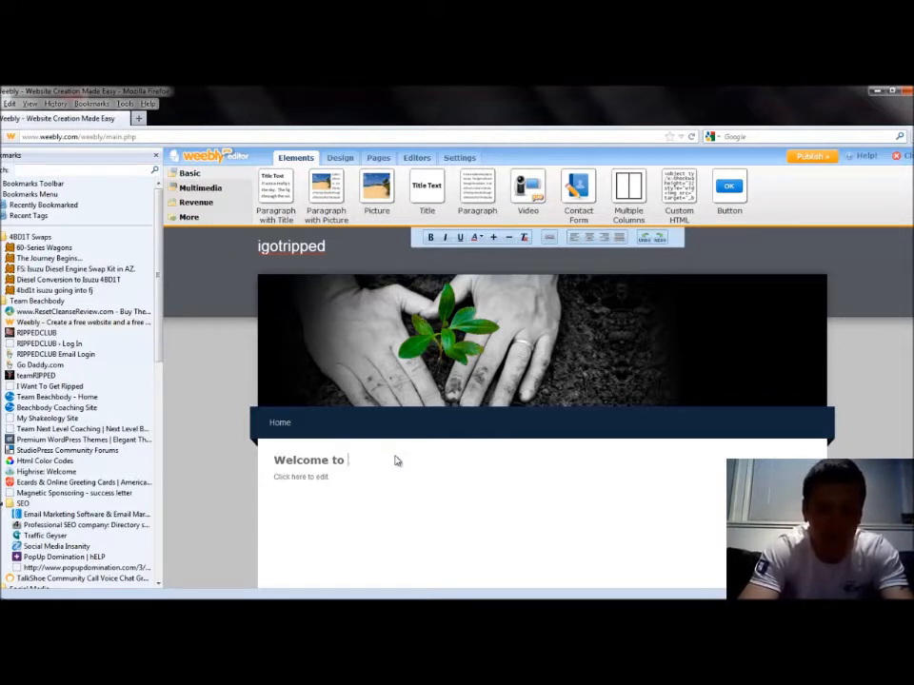
{"action": "type", "text": "Got"}
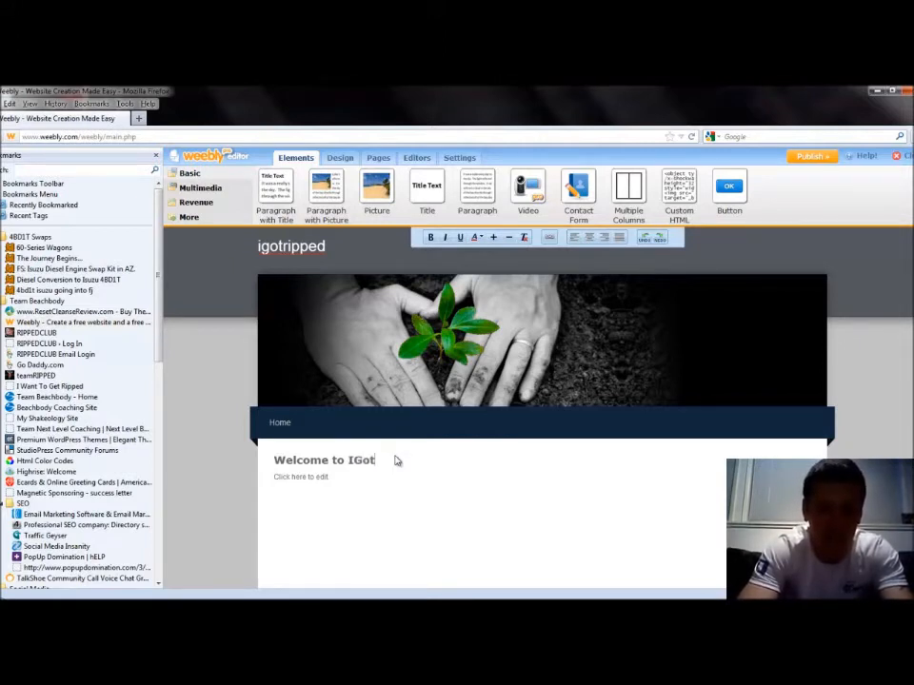
{"action": "type", "text": "RIPPED.COM"}
{"action": "key", "text": "BackSpace"}
{"action": "key", "text": "BackSpace"}
{"action": "key", "text": "BackSpace"}
{"action": "type", "text": "com"}
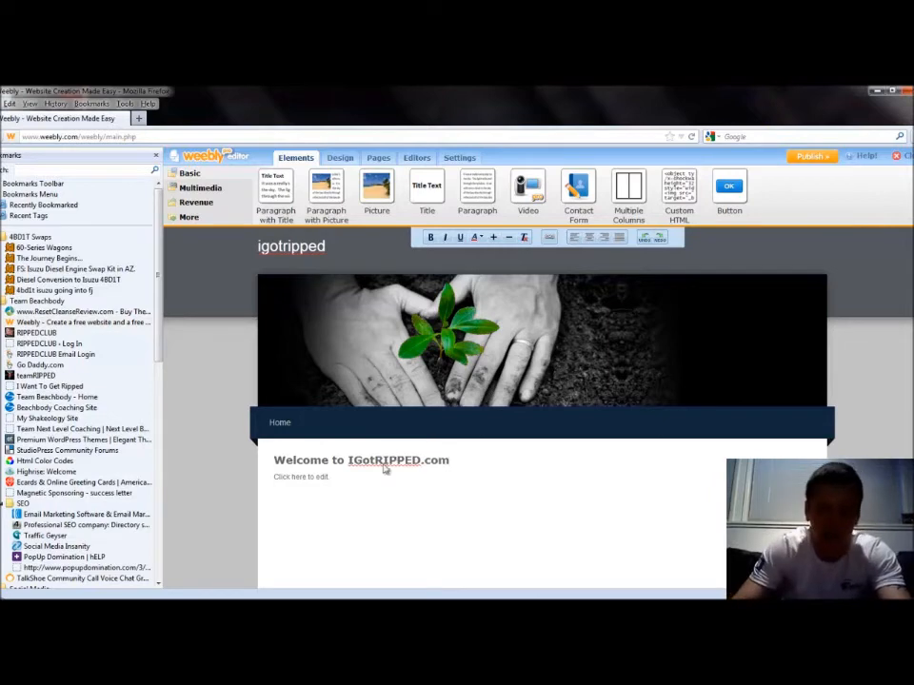
Step: Fill the paragraph body under the title with a line of random filler text
{"action": "left_click", "coordinate": [361, 486]}
{"action": "type", "text": "adsadsdsfa"}
{"action": "type", "text": " adfasf asdfasdf"}
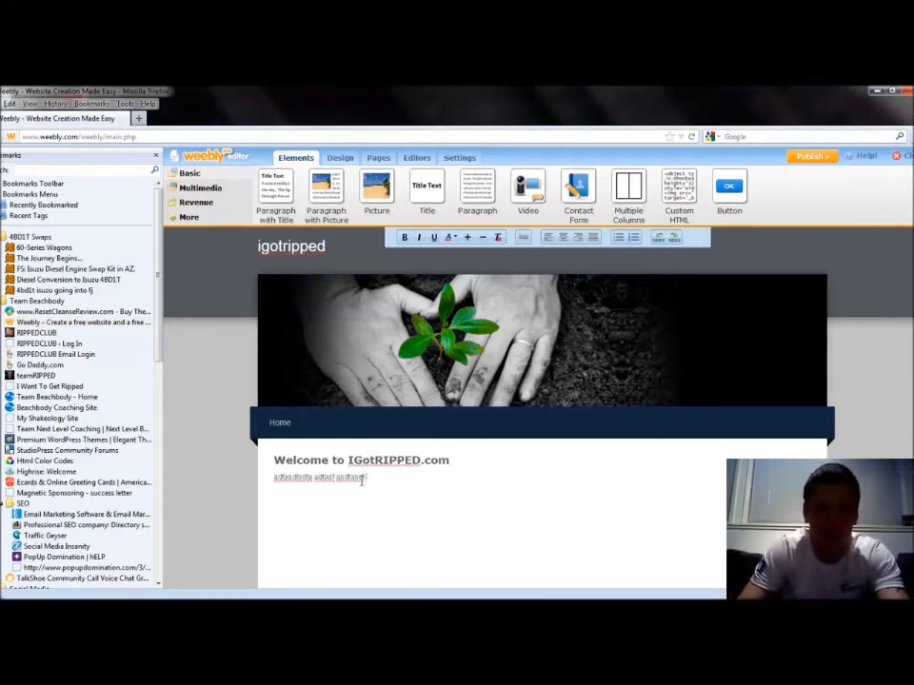
{"action": "left_click", "coordinate": [667, 561]}
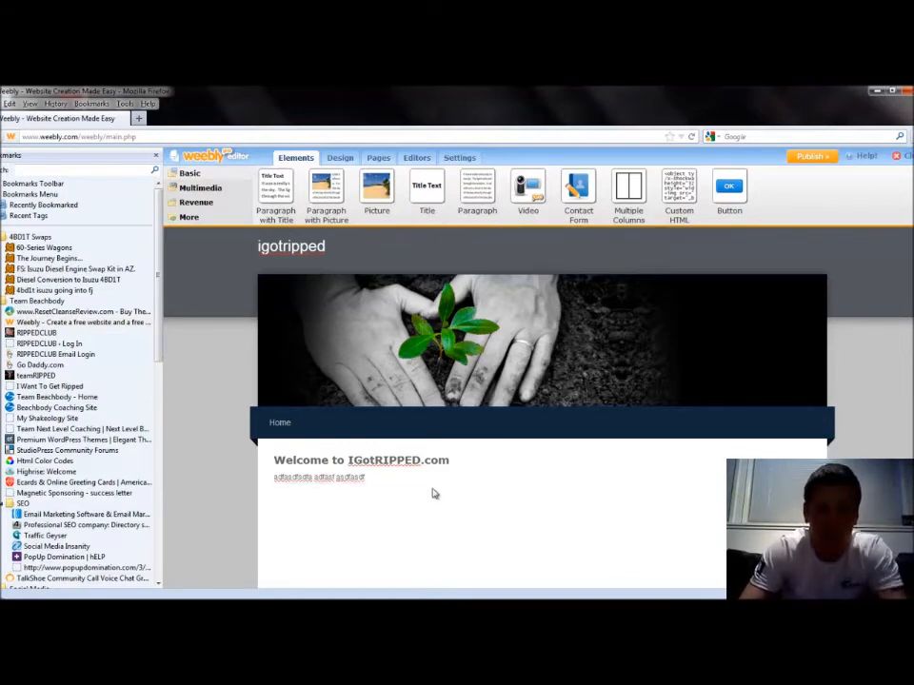
Step: Delete the Paragraph with Title element from the Home page
{"action": "left_click", "coordinate": [491, 459]}
{"action": "left_click", "coordinate": [496, 526]}
{"action": "left_click", "coordinate": [525, 466]}
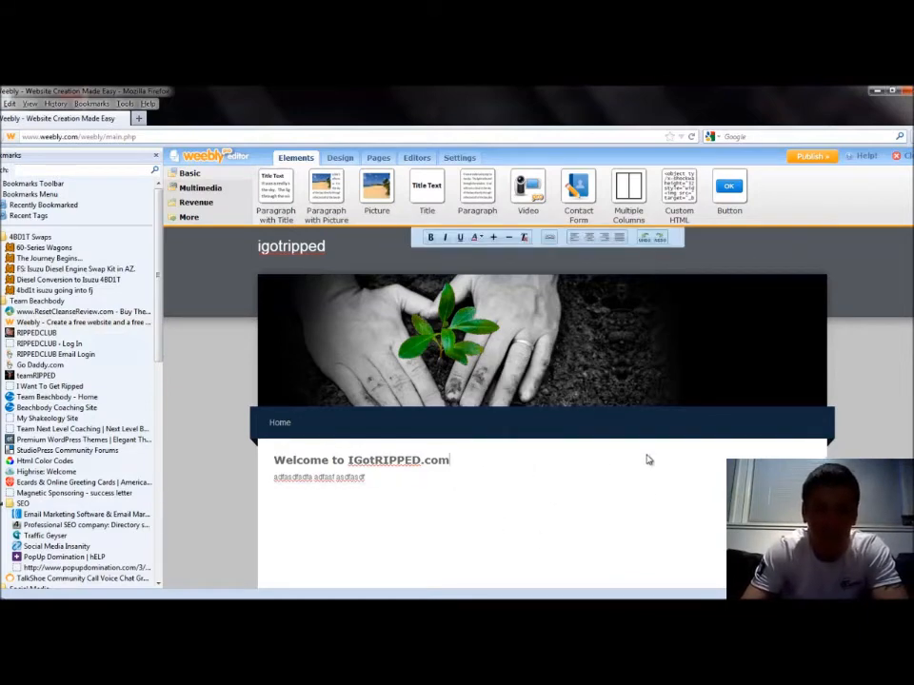
{"action": "left_click", "coordinate": [741, 557]}
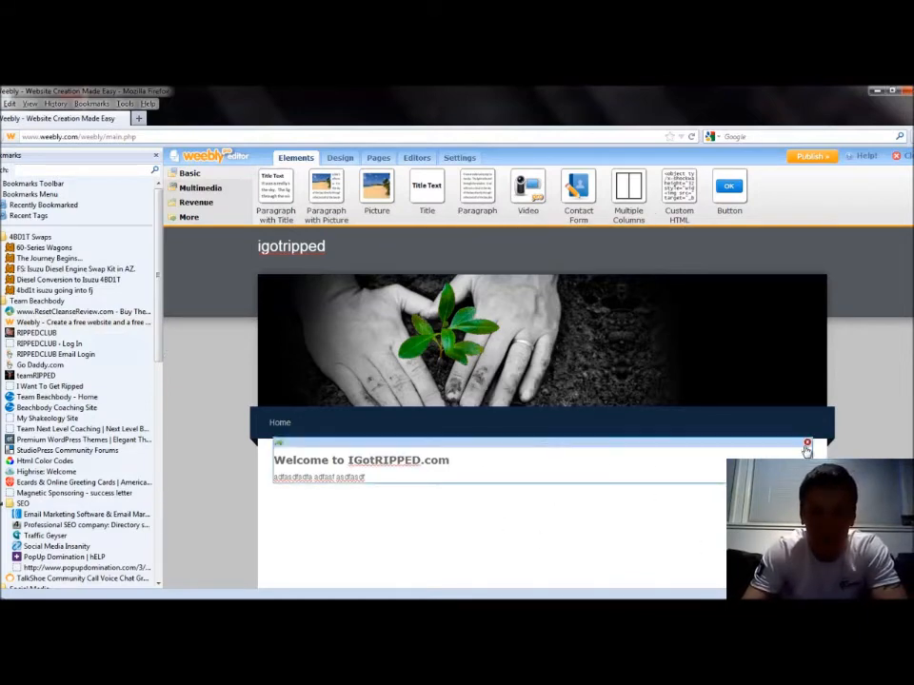
{"action": "left_click", "coordinate": [806, 444]}
{"action": "left_click", "coordinate": [522, 400]}
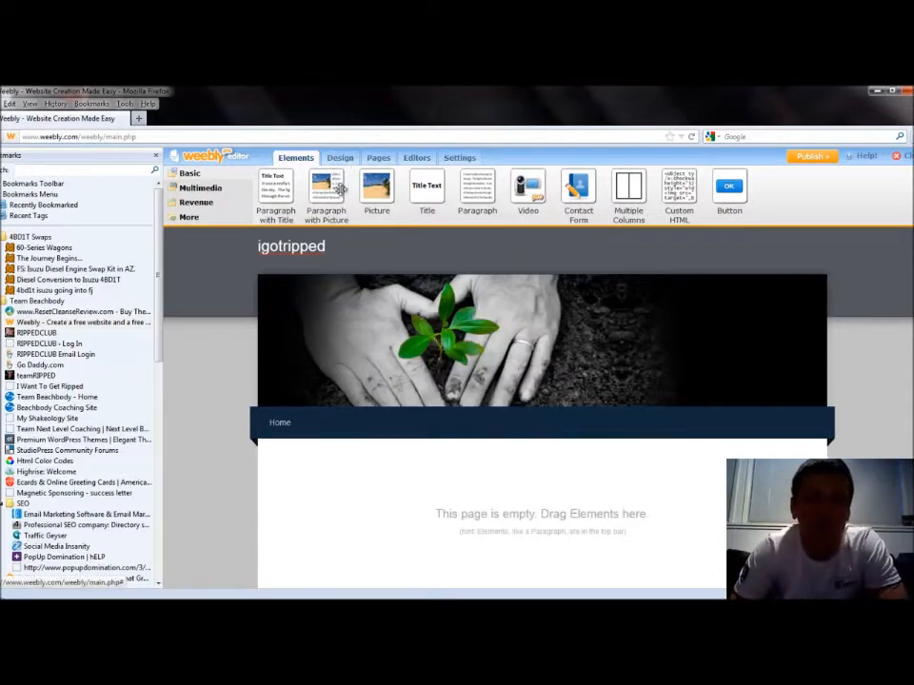
Step: Add a Paragraph with Picture element to the Home page and open the computer upload for its sample image
{"action": "left_click_drag", "start_coordinate": [329, 182], "coordinate": [355, 460]}
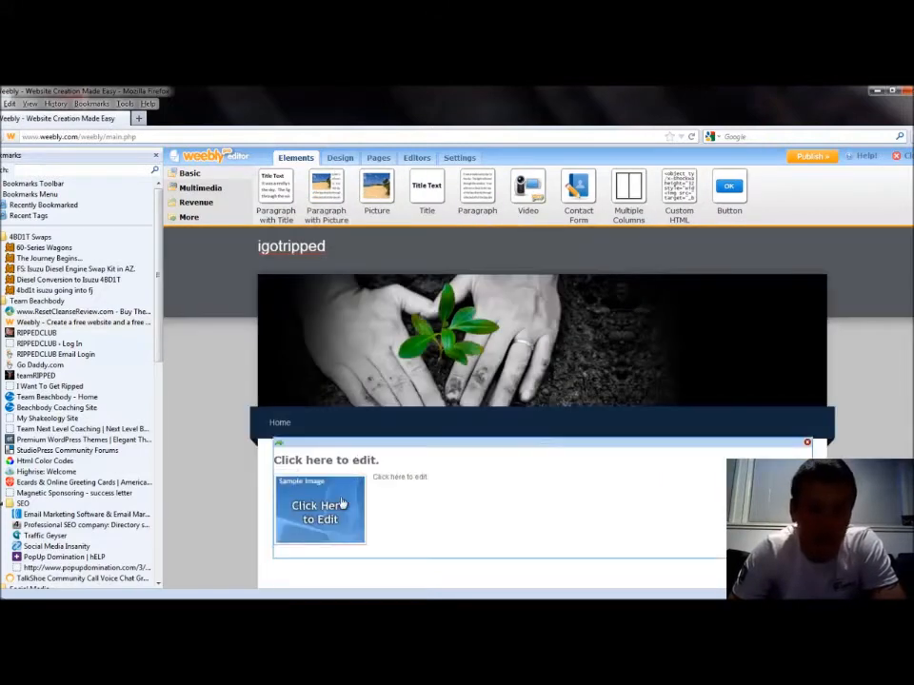
{"action": "left_click", "coordinate": [332, 508]}
{"action": "left_click", "coordinate": [536, 320]}
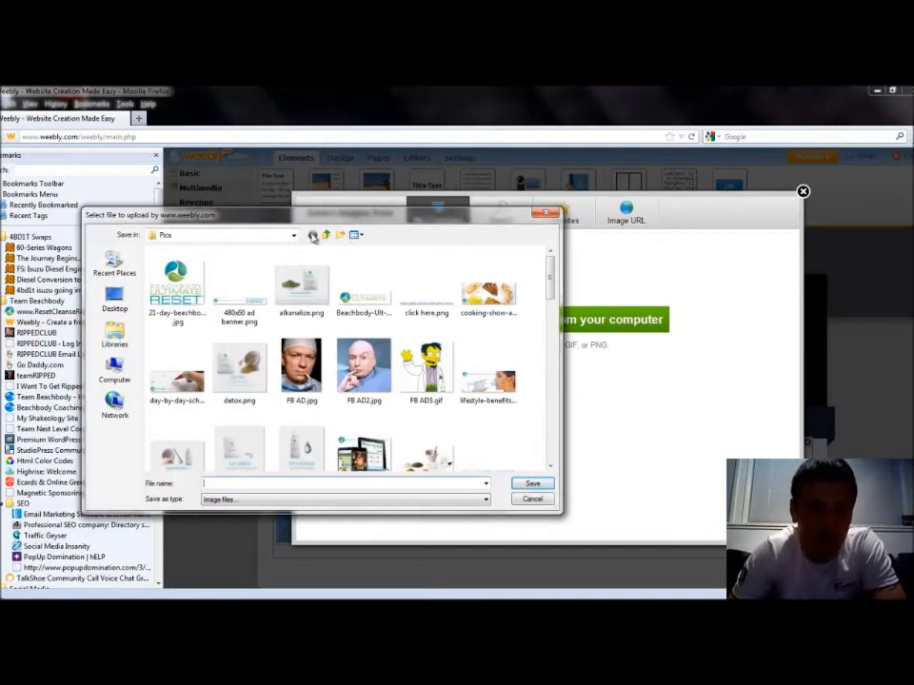
Step: Upload a photo from the Day-90 folder under rippedclub, Results Photos, P90X2 T-shirt App as the element's picture
{"action": "left_click", "coordinate": [295, 236]}
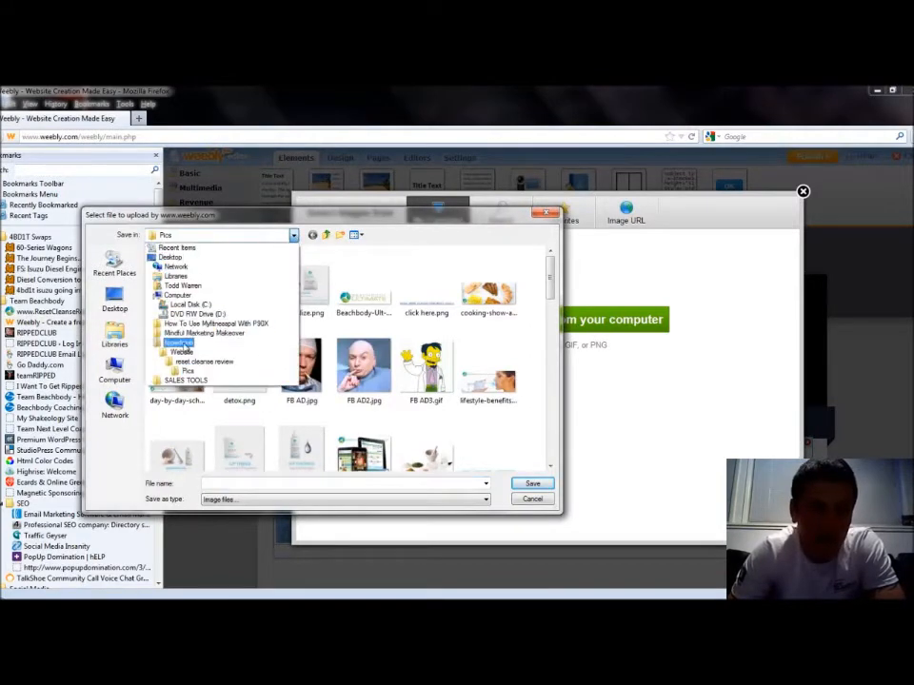
{"action": "left_click", "coordinate": [182, 352]}
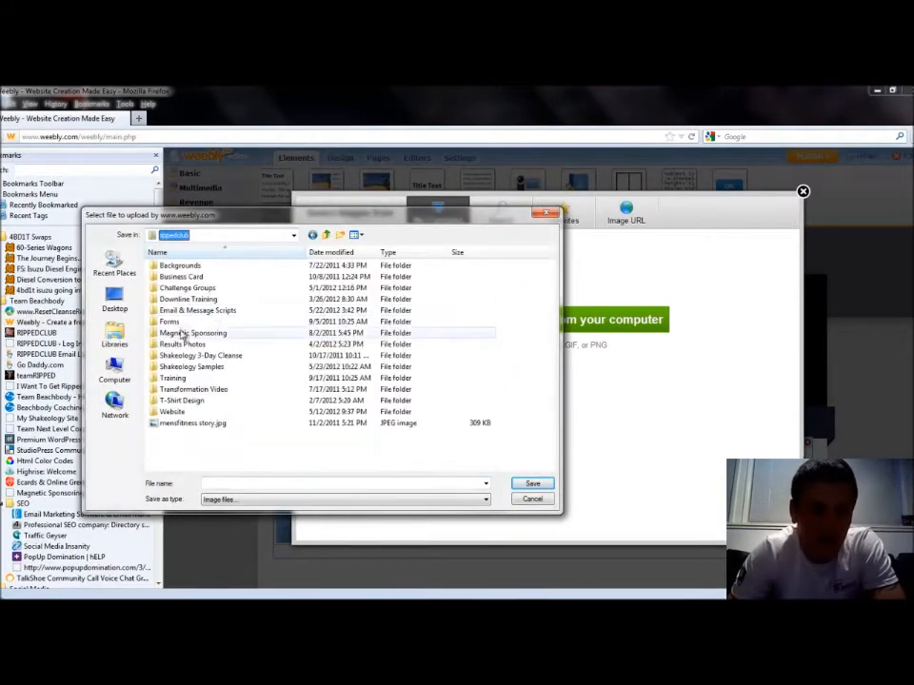
{"action": "double_click", "coordinate": [184, 349]}
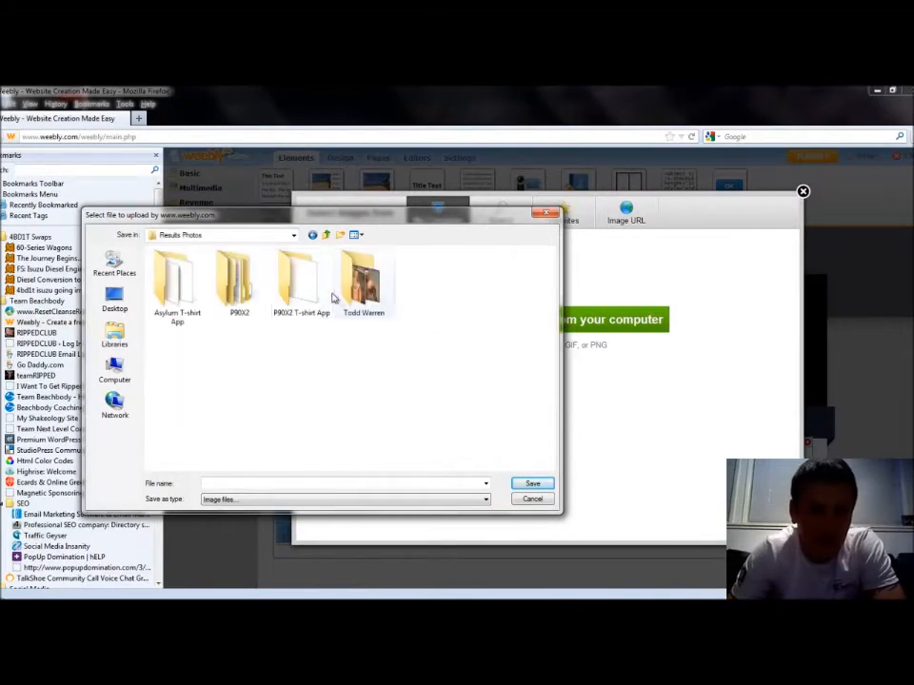
{"action": "double_click", "coordinate": [285, 283]}
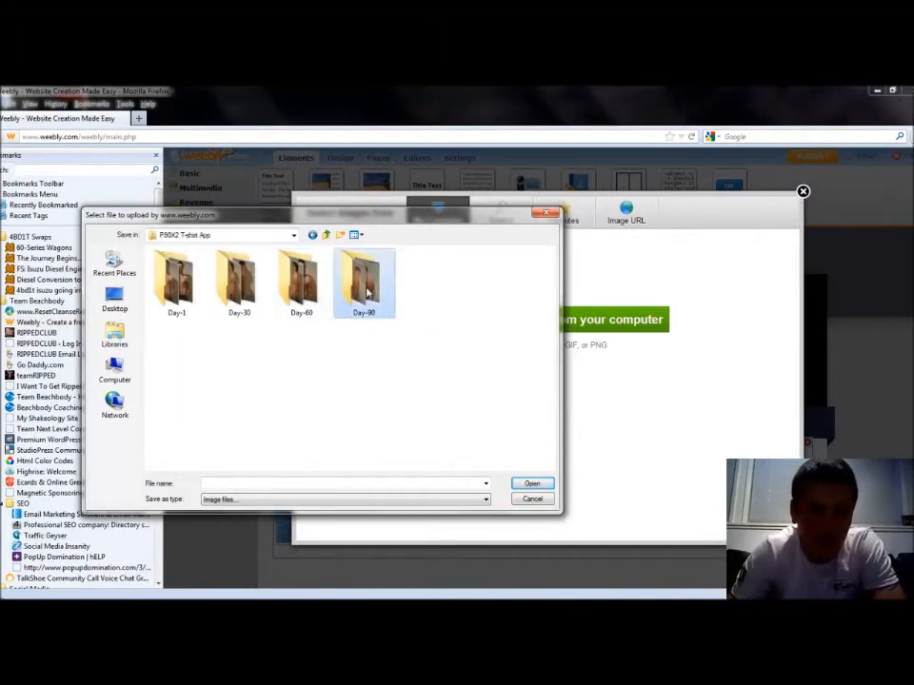
{"action": "double_click", "coordinate": [362, 295]}
{"action": "double_click", "coordinate": [181, 449]}
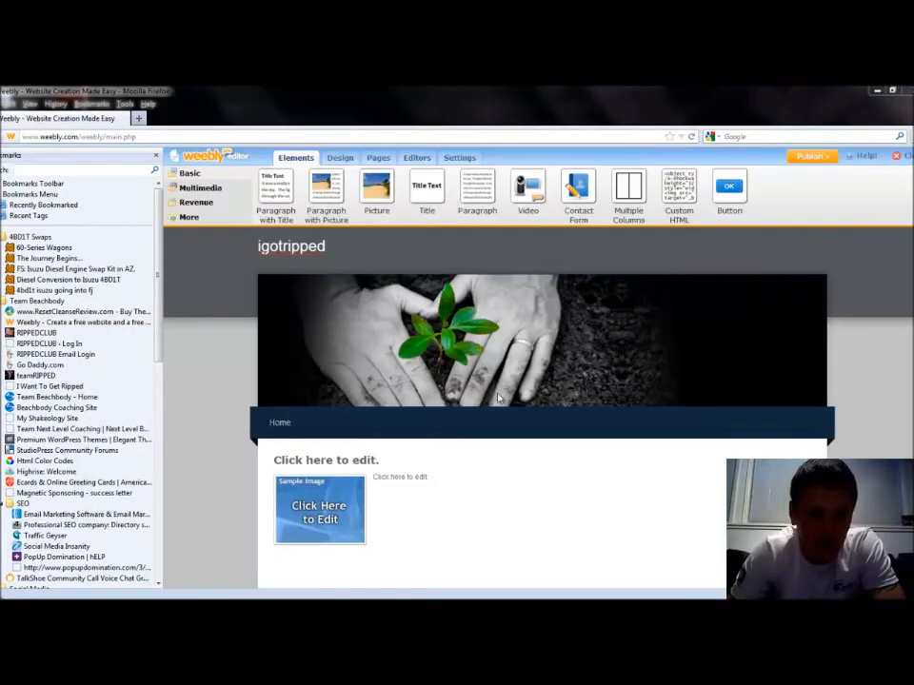
Step: Scale the uploaded picture down proportionally to about four-fifths of its width
{"action": "scroll", "coordinate": [476, 423], "scroll_direction": "down", "scroll_amount": 3}
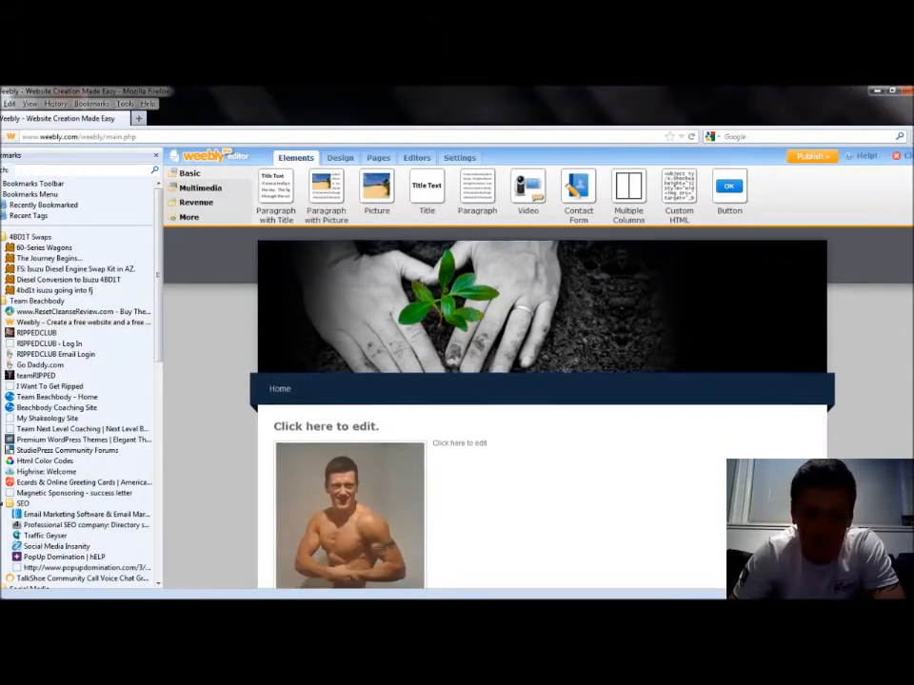
{"action": "left_click", "coordinate": [333, 428]}
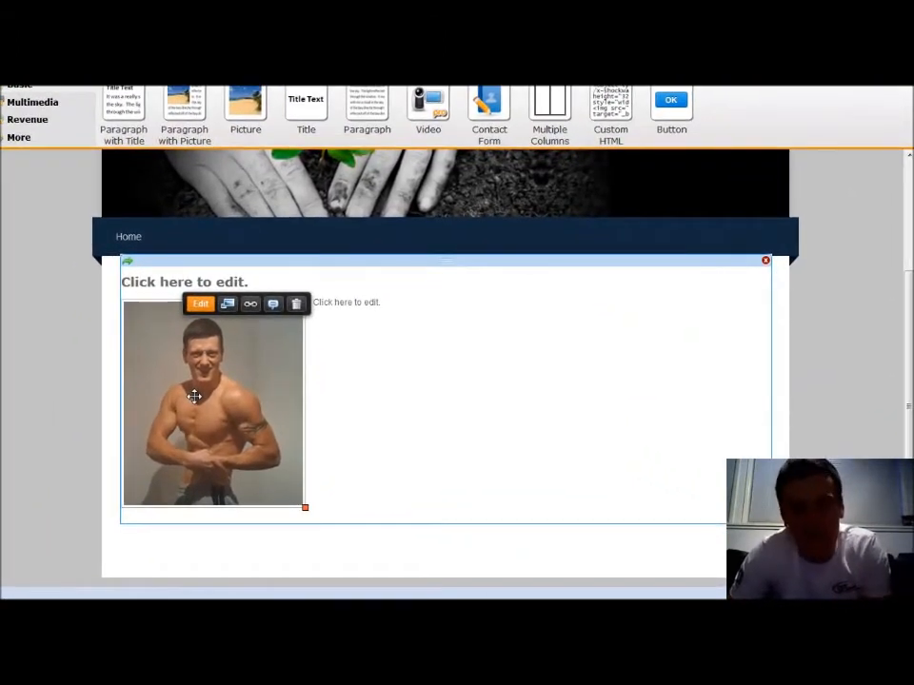
{"action": "left_click_drag", "start_coordinate": [301, 508], "coordinate": [284, 482]}
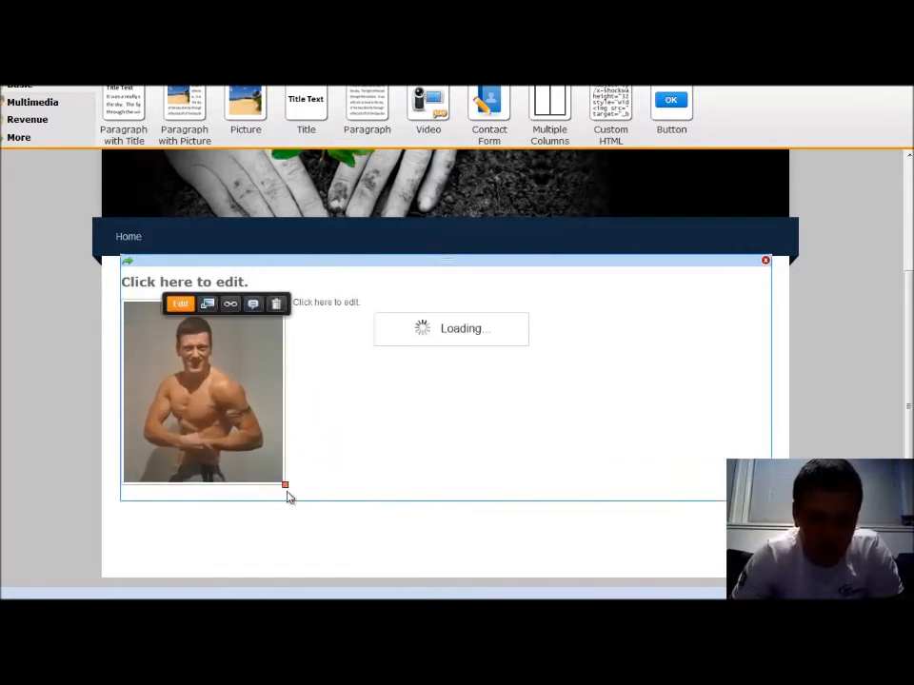
{"action": "mouse_move", "coordinate": [286, 485]}
{"action": "left_mouse_down"}
{"action": "mouse_move", "coordinate": [224, 415]}
{"action": "mouse_move", "coordinate": [275, 469]}
{"action": "left_mouse_up"}
Step: Open the element's title and the paragraph text beside the picture for editing, and leave text editing
{"action": "left_click", "coordinate": [328, 299]}
{"action": "left_click", "coordinate": [191, 286]}
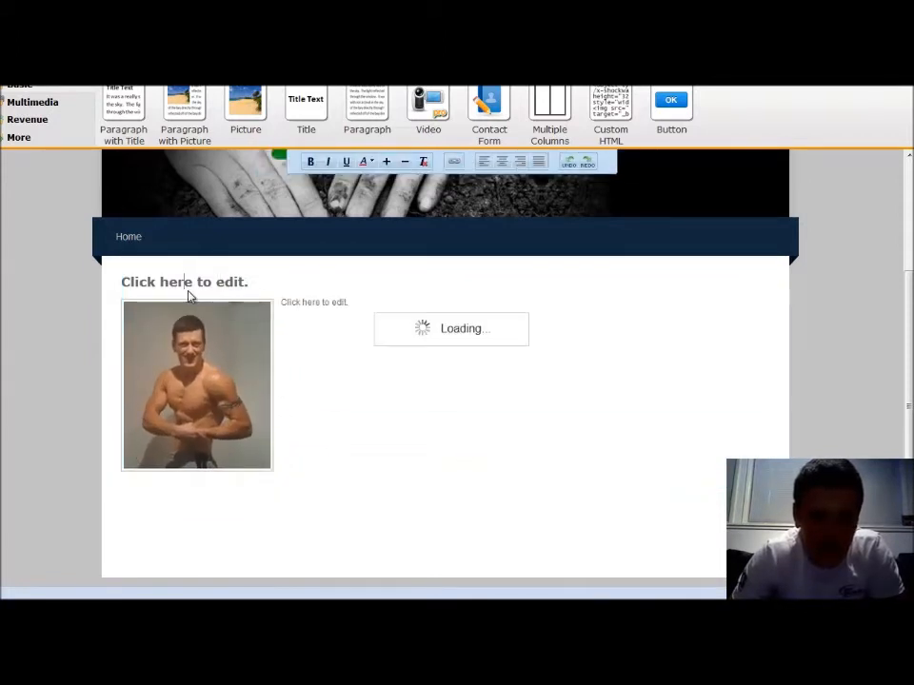
{"action": "left_click", "coordinate": [335, 302]}
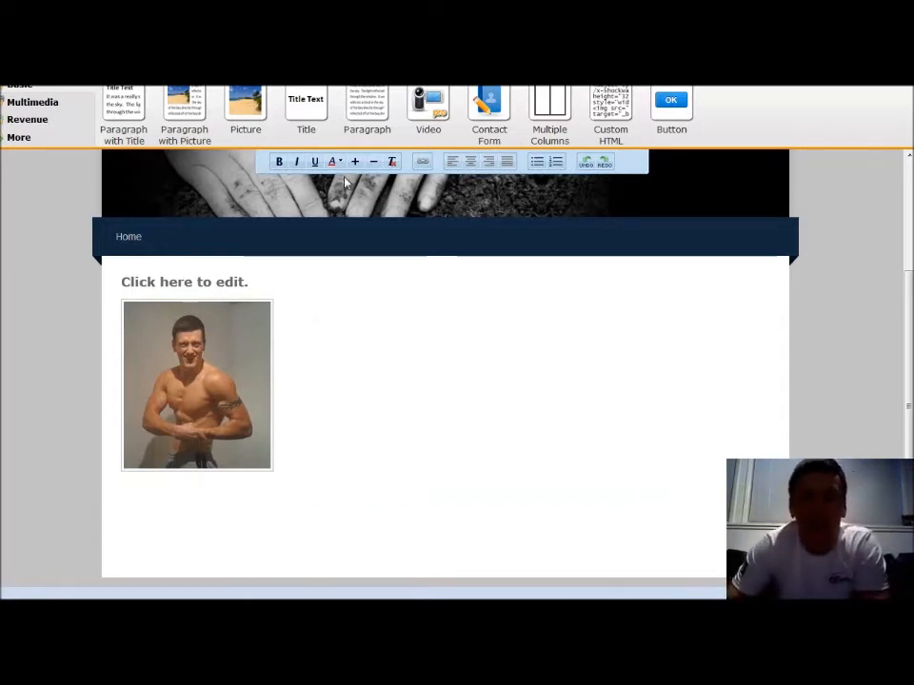
{"action": "left_click", "coordinate": [309, 105]}
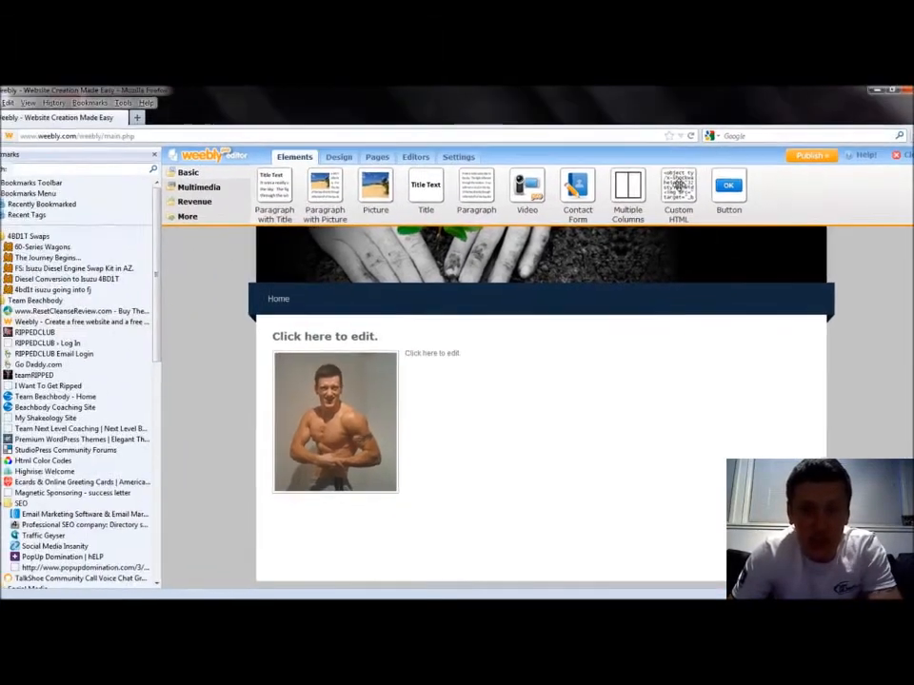
Step: Add a Custom HTML element below the picture paragraph on the Home page, and open the bookmarked YouTube account in a new browser tab
{"action": "left_click_drag", "start_coordinate": [678, 195], "coordinate": [478, 496]}
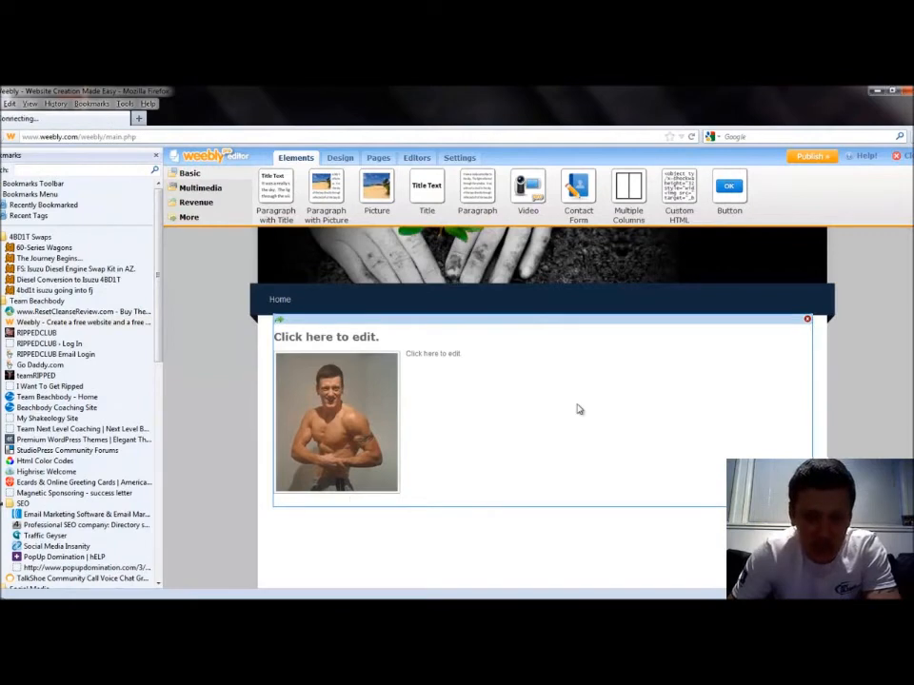
{"action": "left_click", "coordinate": [139, 118]}
{"action": "scroll", "coordinate": [63, 465], "scroll_direction": "down", "scroll_amount": 5}
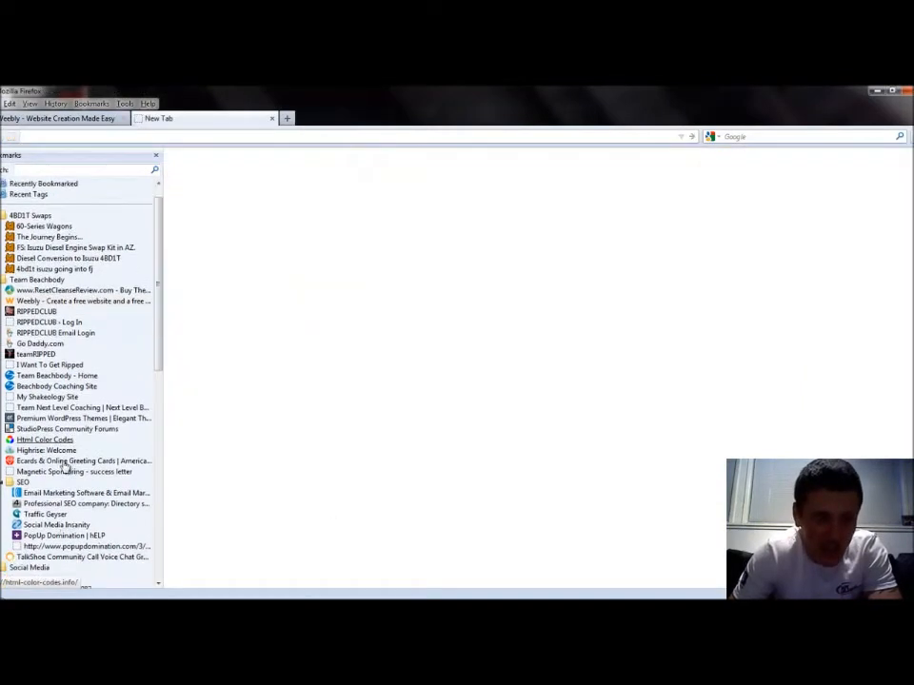
{"action": "left_click", "coordinate": [63, 462]}
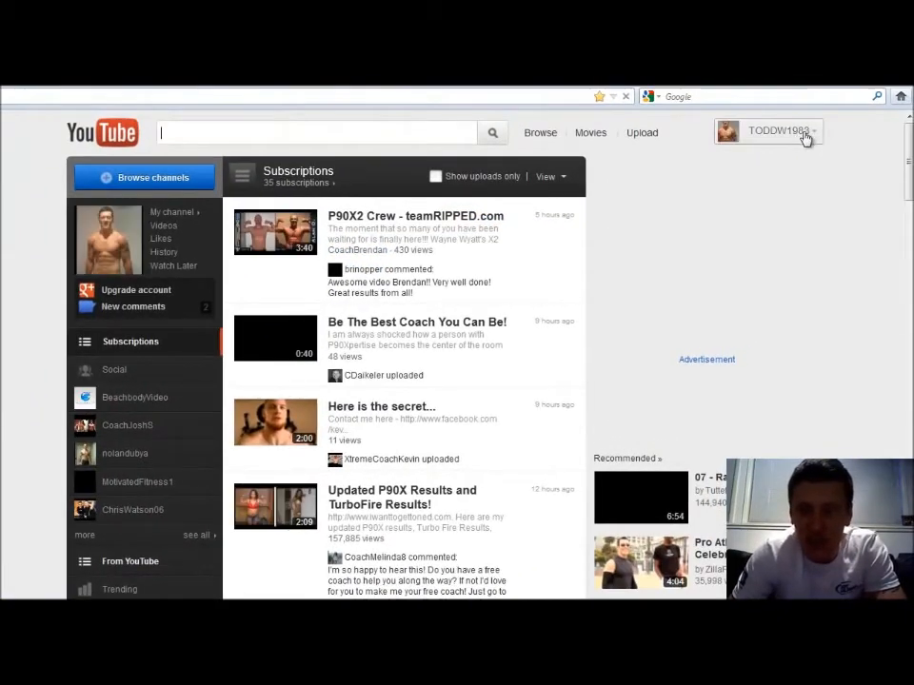
Step: Open the uploaded video "Body Beast Sneak Peak Preview" from the account's Video Manager and pause its playback
{"action": "left_click", "coordinate": [769, 133]}
{"action": "left_click", "coordinate": [740, 189]}
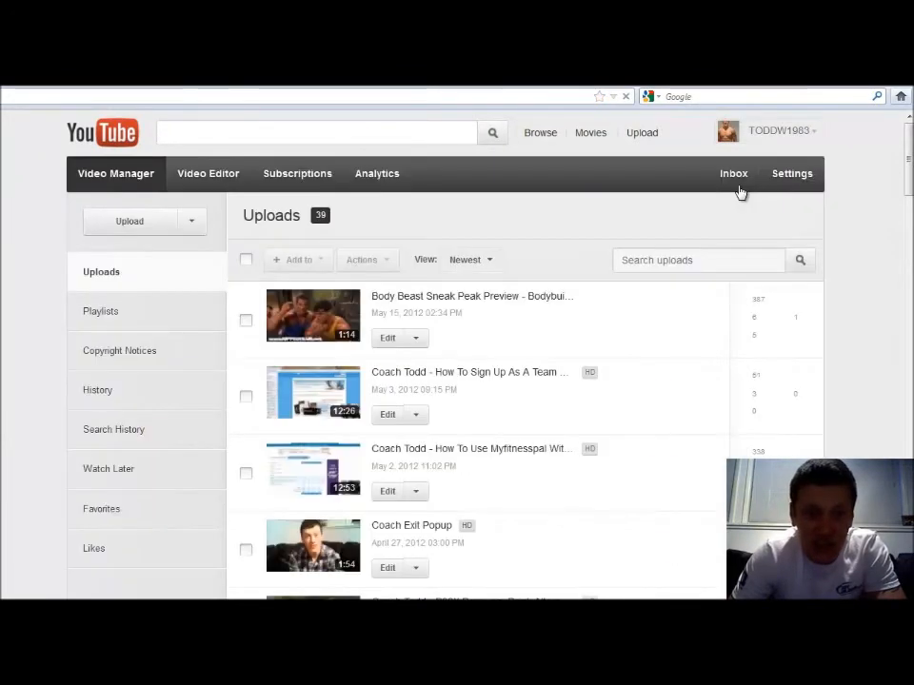
{"action": "left_click", "coordinate": [460, 299]}
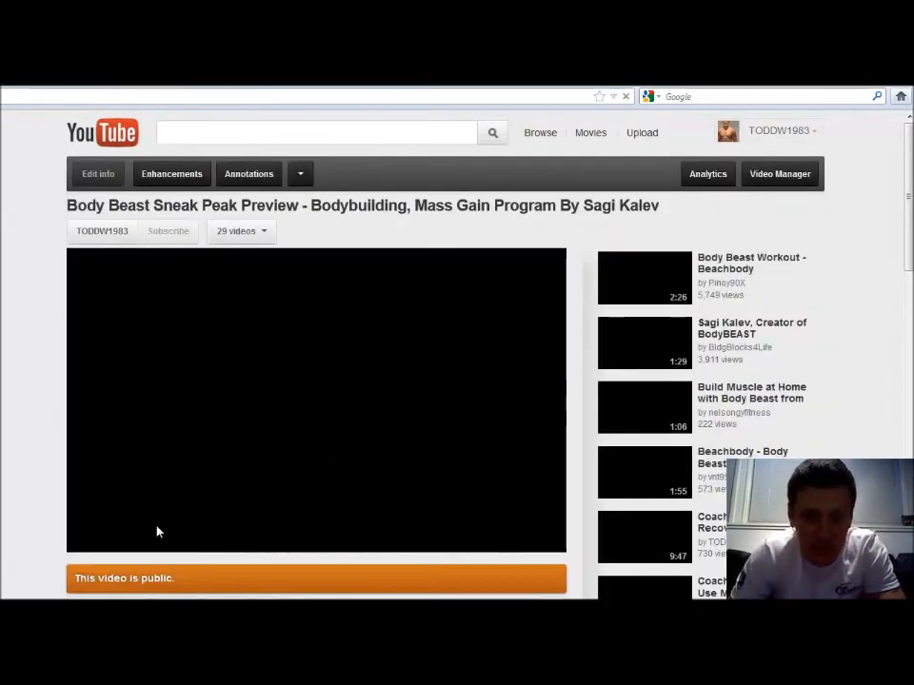
{"action": "left_click", "coordinate": [81, 549]}
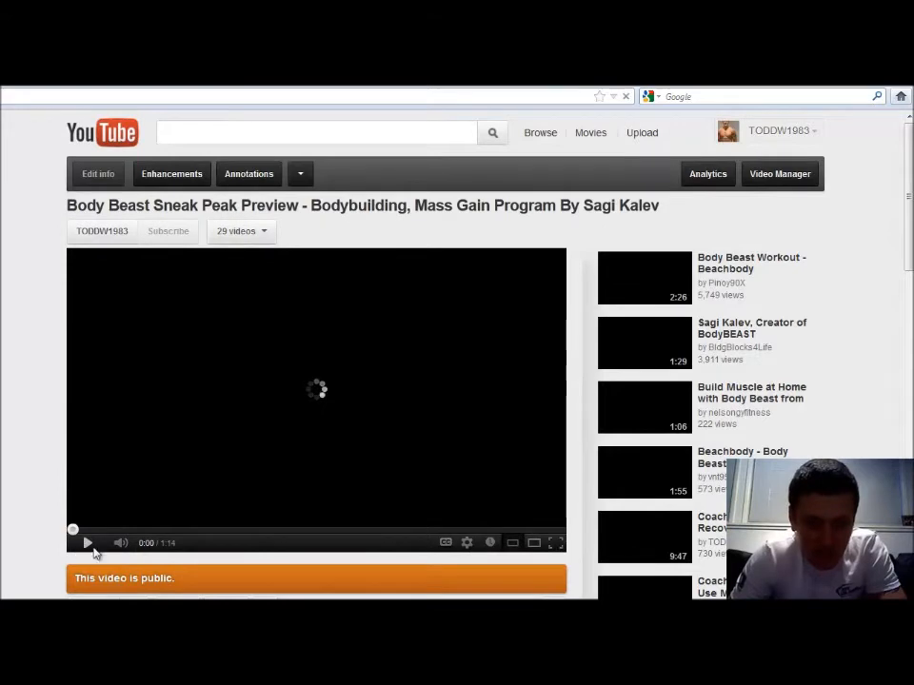
Step: Bring up the video's sharing options and copy its iframe embed code
{"action": "scroll", "coordinate": [258, 493], "scroll_direction": "down", "scroll_amount": 3}
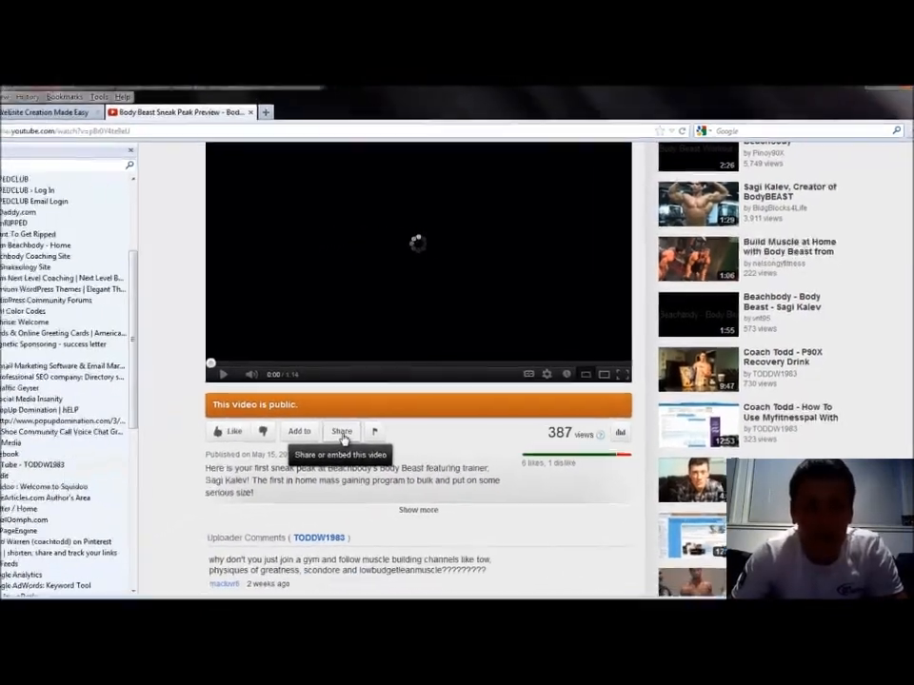
{"action": "left_click", "coordinate": [331, 435]}
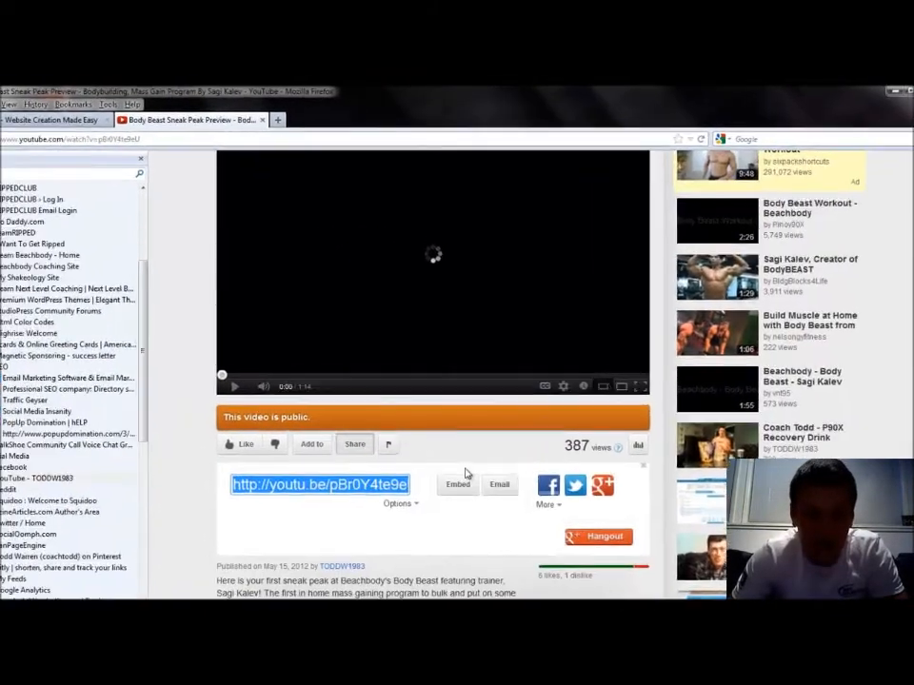
{"action": "scroll", "coordinate": [466, 472], "scroll_direction": "down", "scroll_amount": 3}
{"action": "left_click", "coordinate": [457, 484]}
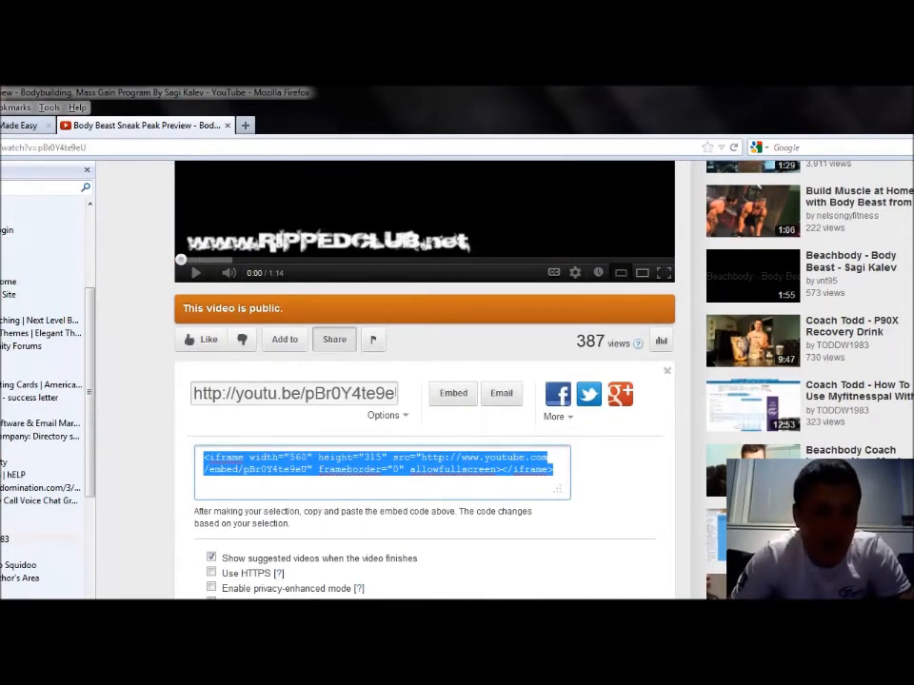
Step: Return to the Weebly editor, paste the embed code wrapped in center tags into the Custom HTML element, and check the embedded video
{"action": "left_click", "coordinate": [19, 126]}
{"action": "left_click", "coordinate": [319, 598]}
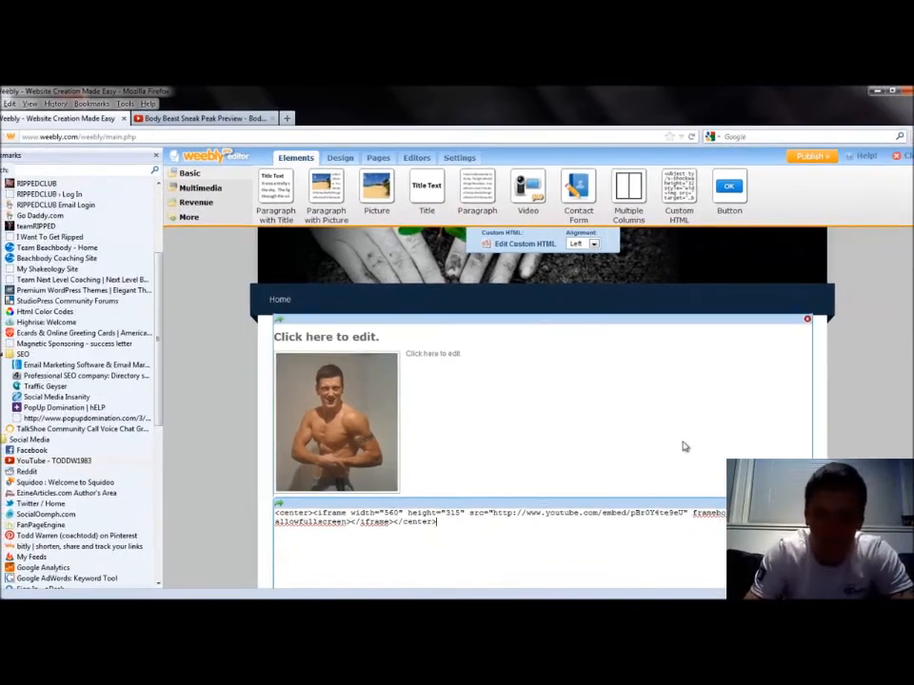
{"action": "left_click", "coordinate": [683, 446]}
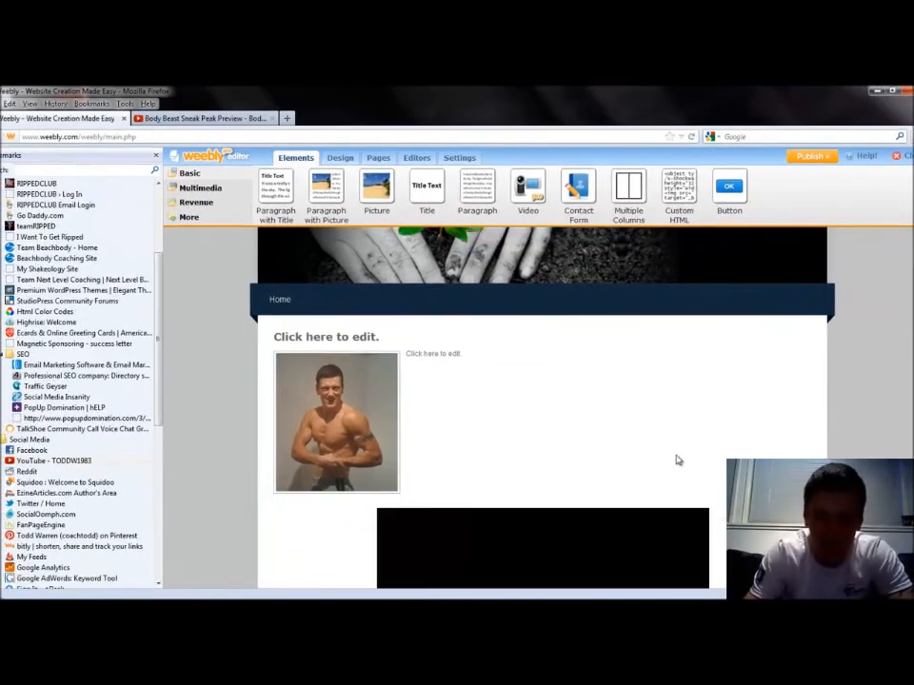
{"action": "scroll", "coordinate": [626, 327], "scroll_direction": "down", "scroll_amount": 3}
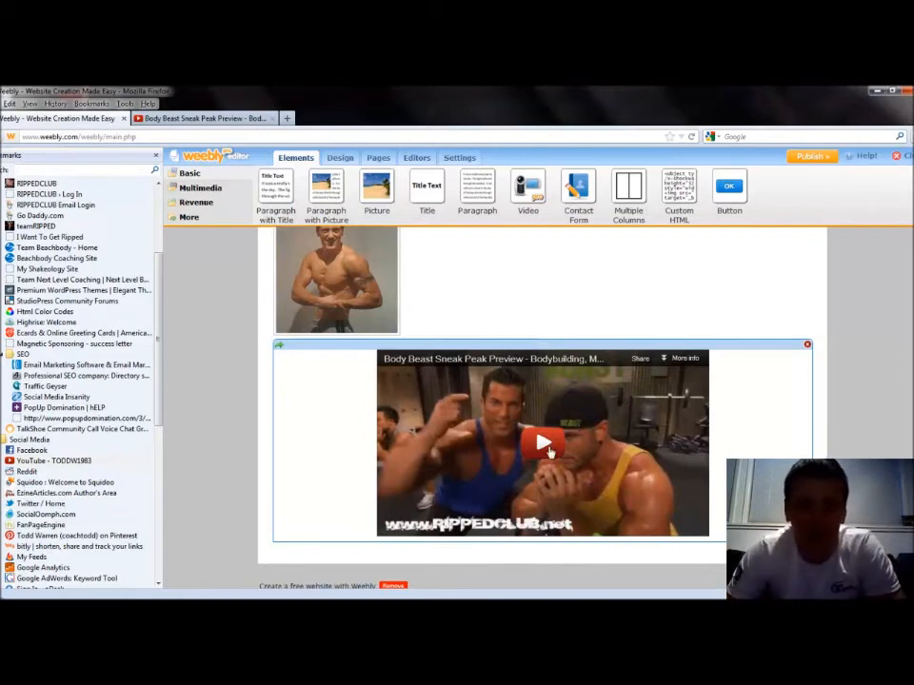
{"action": "scroll", "coordinate": [780, 378], "scroll_direction": "up", "scroll_amount": 2}
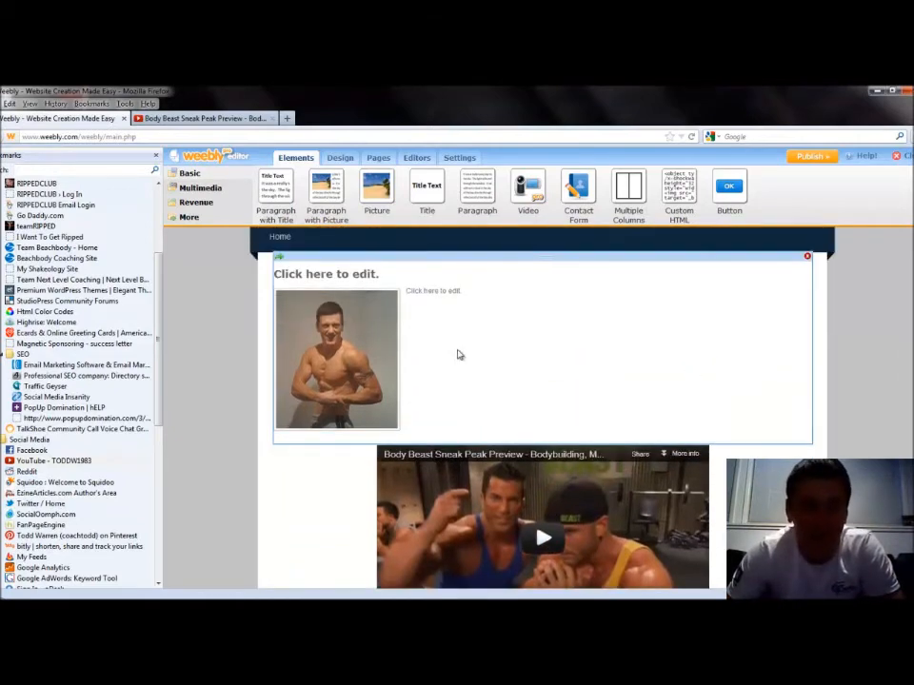
{"action": "scroll", "coordinate": [461, 358], "scroll_direction": "up", "scroll_amount": 2}
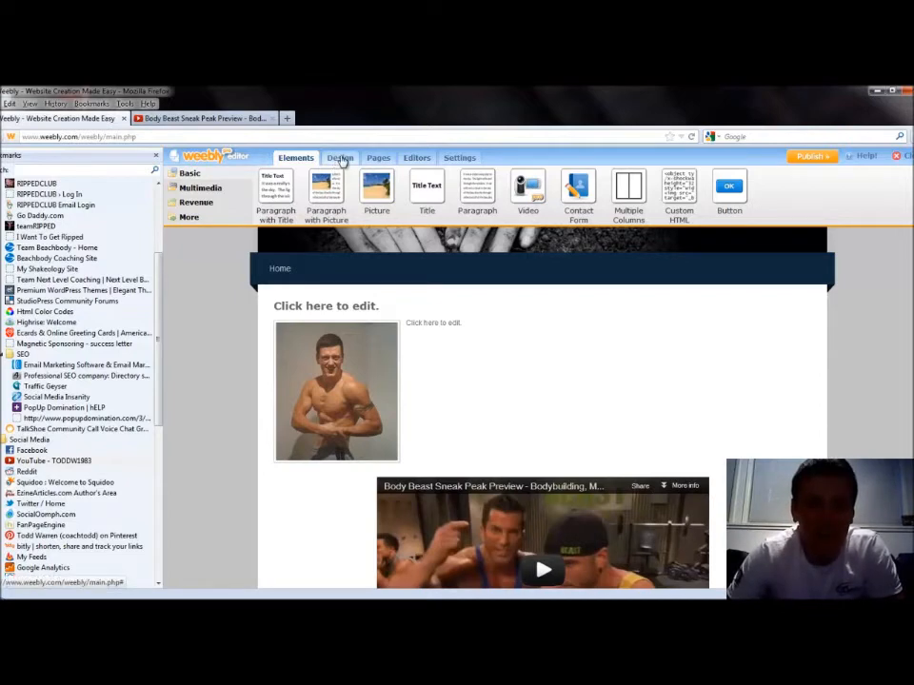
Step: Try the chalkboard, seedling, open-notebook and sunset themes on the site, and apply the black favourite theme with yellow navigation highlights
{"action": "left_click", "coordinate": [340, 158]}
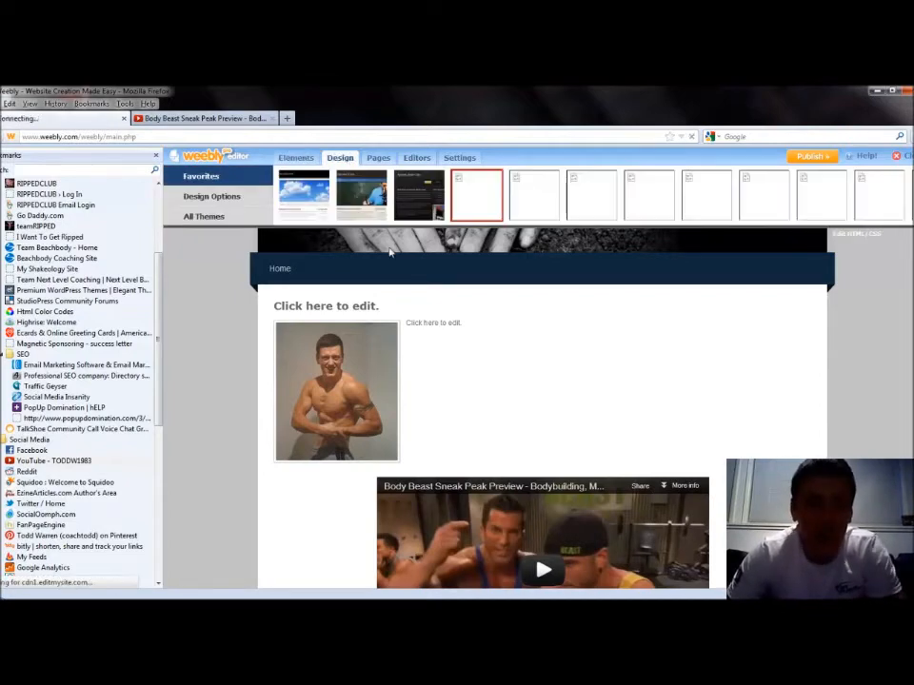
{"action": "left_click", "coordinate": [373, 200]}
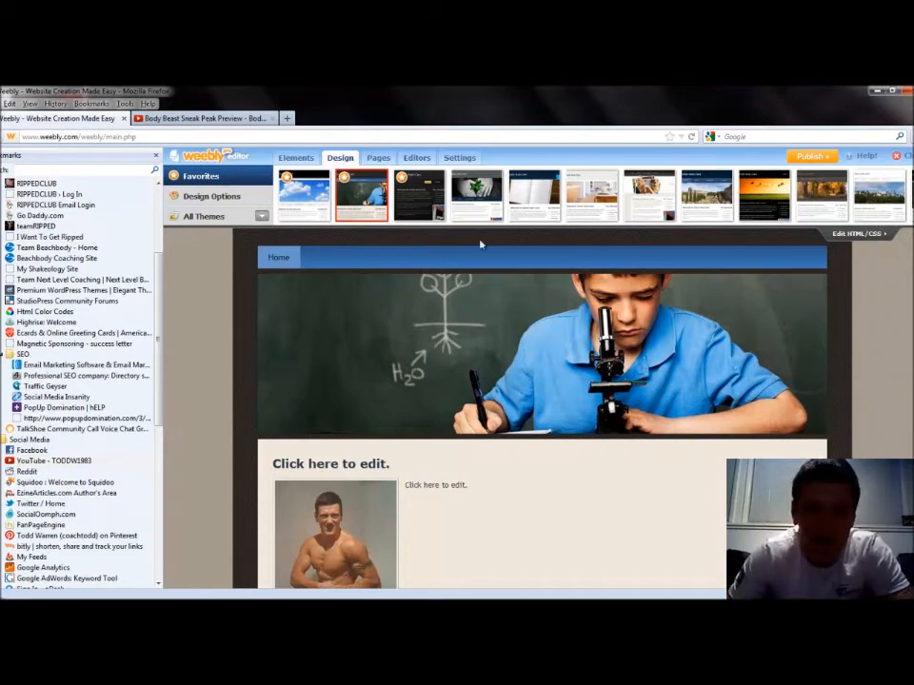
{"action": "left_click", "coordinate": [473, 209]}
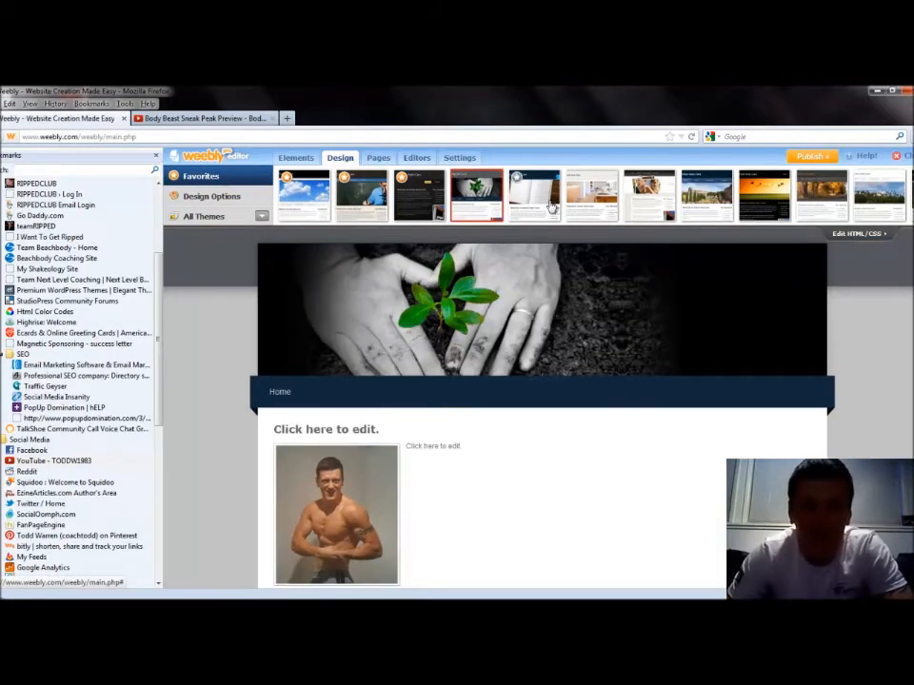
{"action": "left_click", "coordinate": [533, 198]}
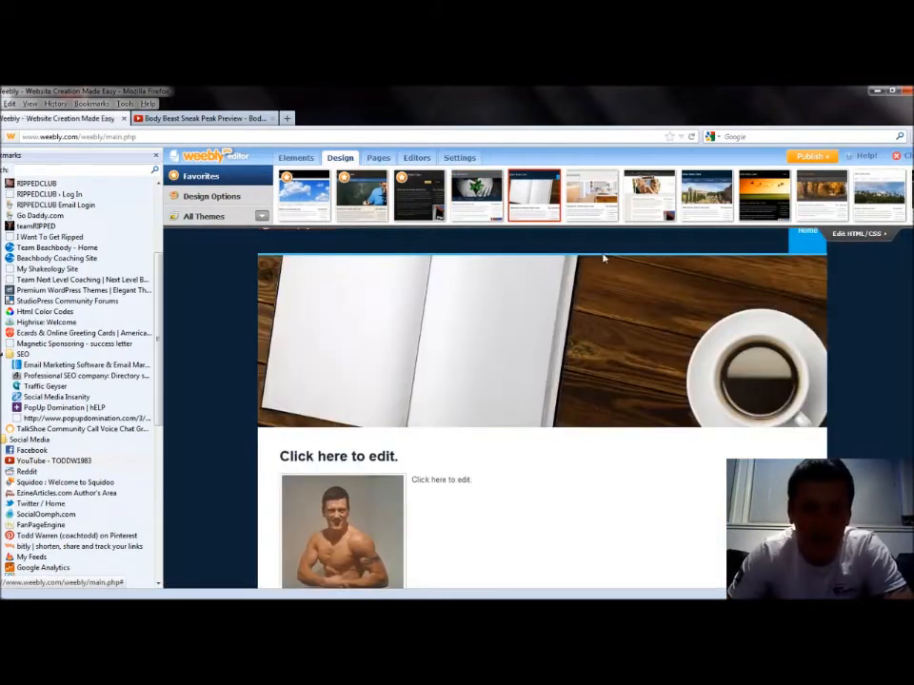
{"action": "left_click", "coordinate": [772, 191]}
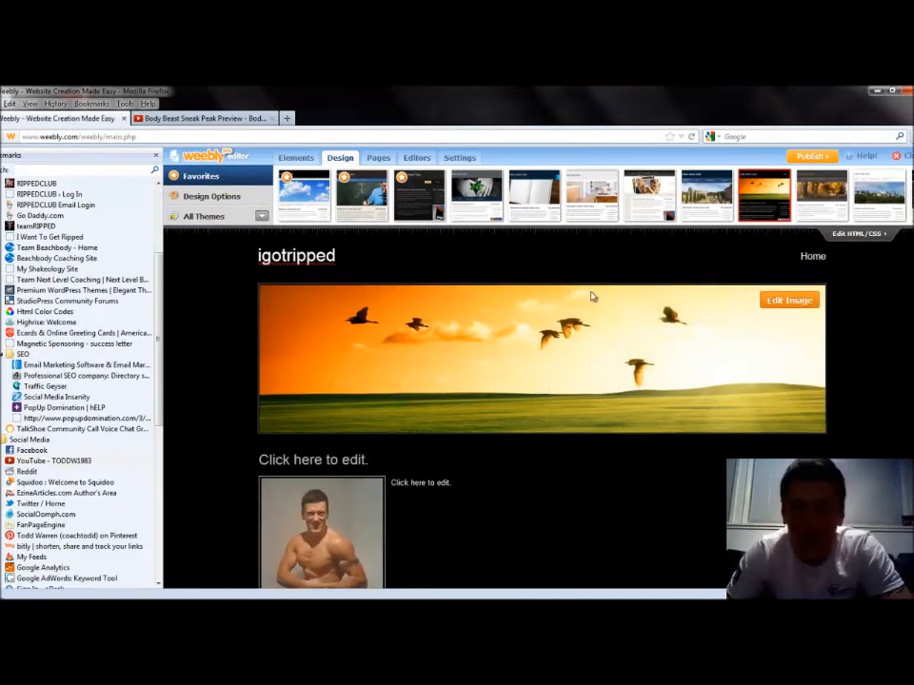
{"action": "left_click", "coordinate": [414, 206]}
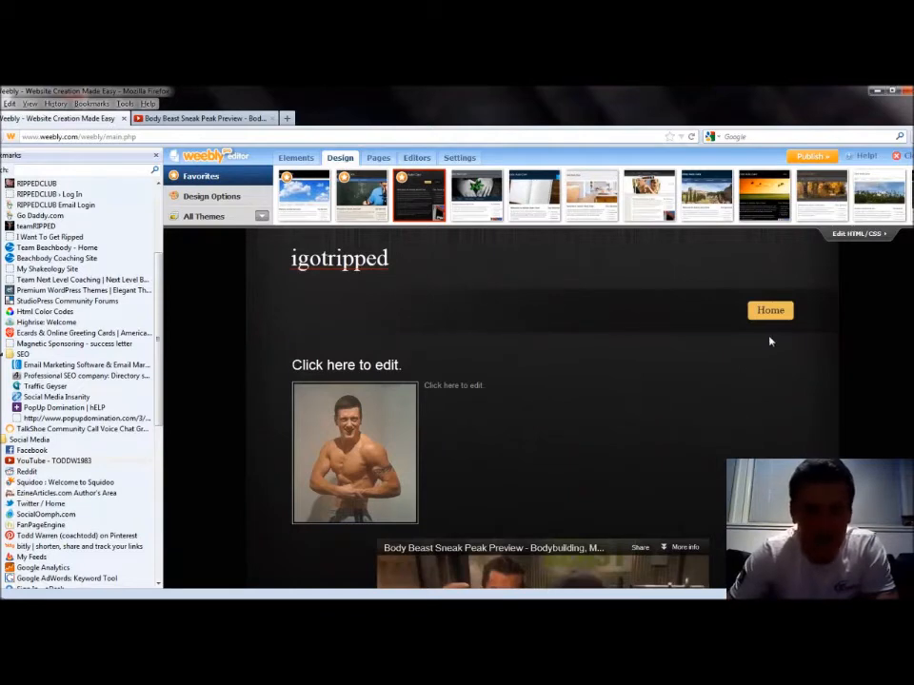
{"action": "scroll", "coordinate": [657, 402], "scroll_direction": "down", "scroll_amount": 1}
{"action": "scroll", "coordinate": [652, 419], "scroll_direction": "up", "scroll_amount": 1}
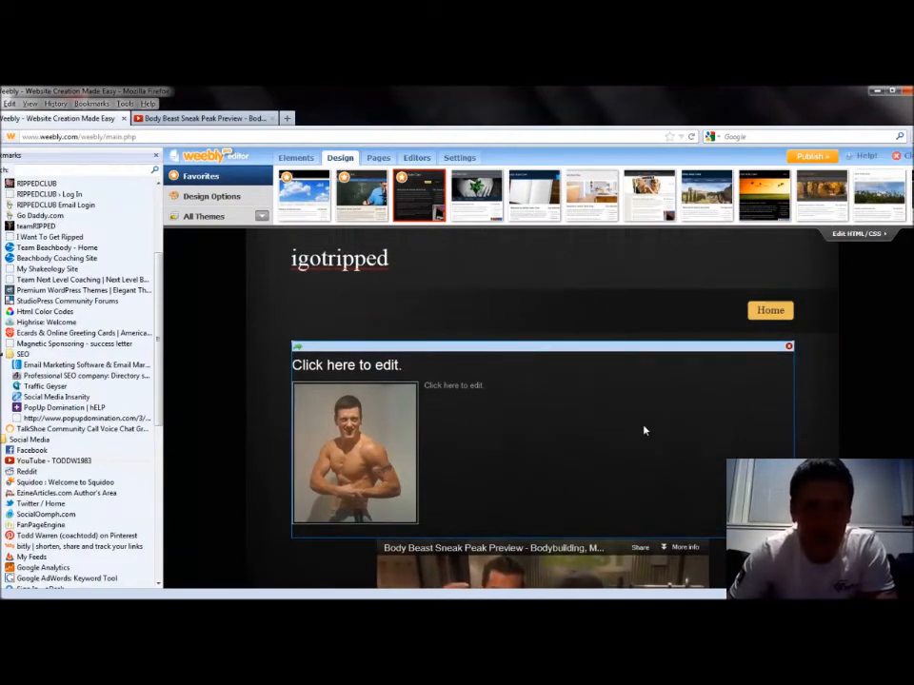
Step: Add a new page to the site, name it About Me, and save its settings
{"action": "left_click", "coordinate": [379, 159]}
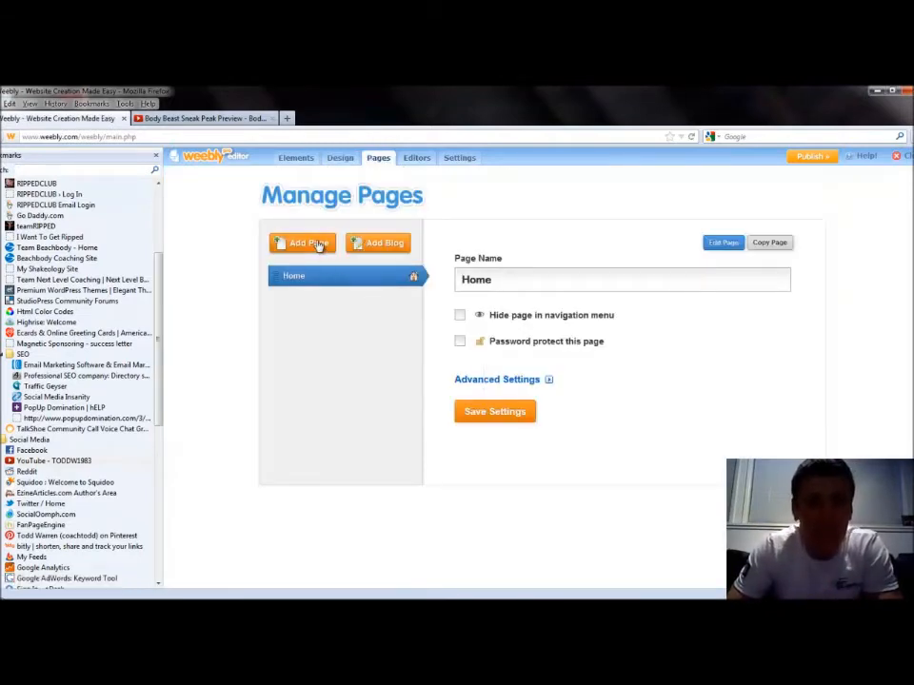
{"action": "left_click", "coordinate": [319, 245]}
{"action": "left_click_drag", "start_coordinate": [516, 280], "coordinate": [470, 281]}
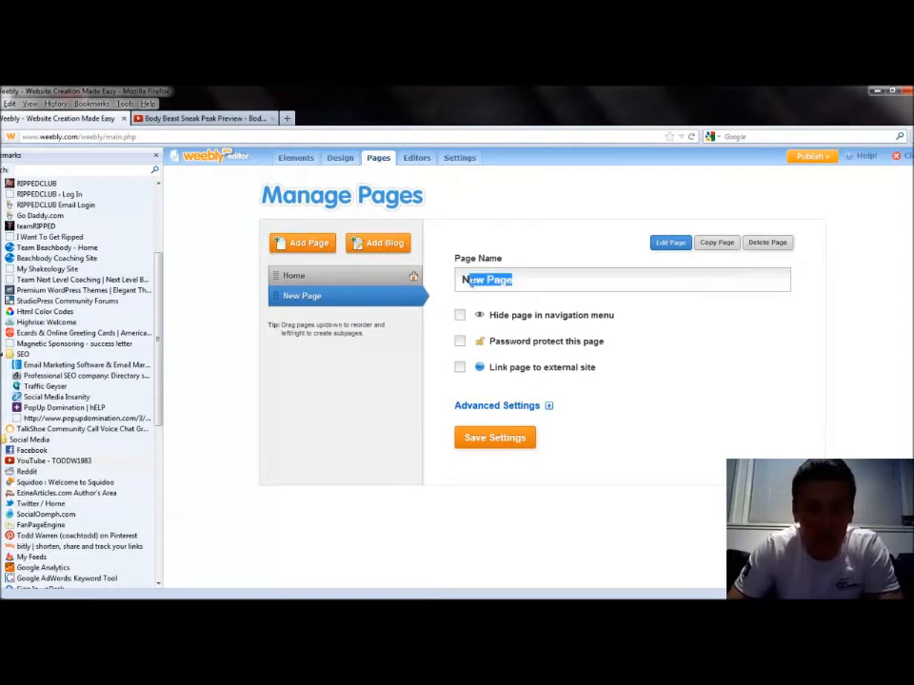
{"action": "key", "text": "BackSpace"}
{"action": "type", "text": "About Me"}
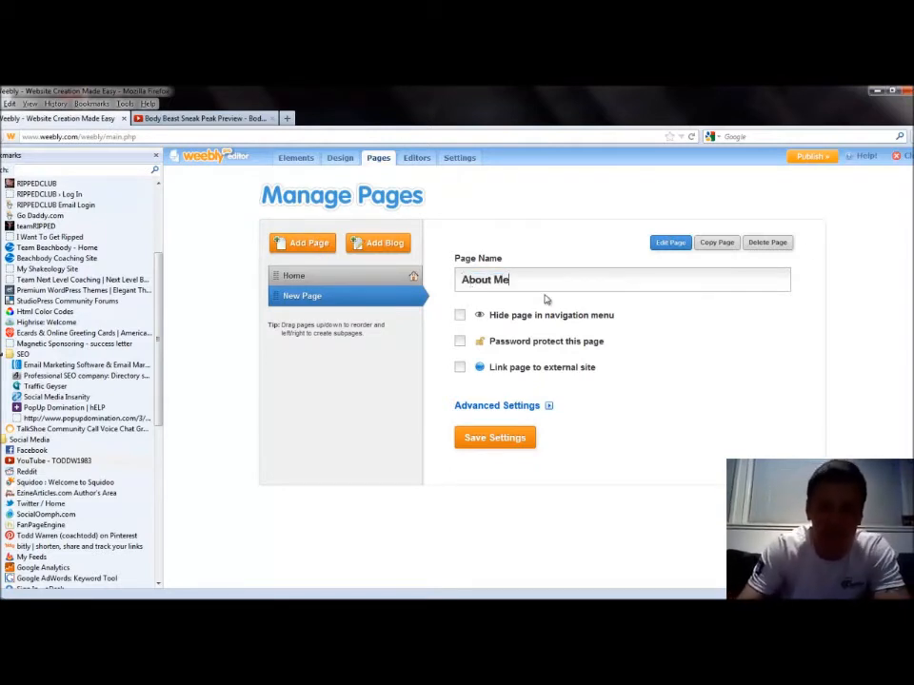
{"action": "left_click", "coordinate": [503, 444]}
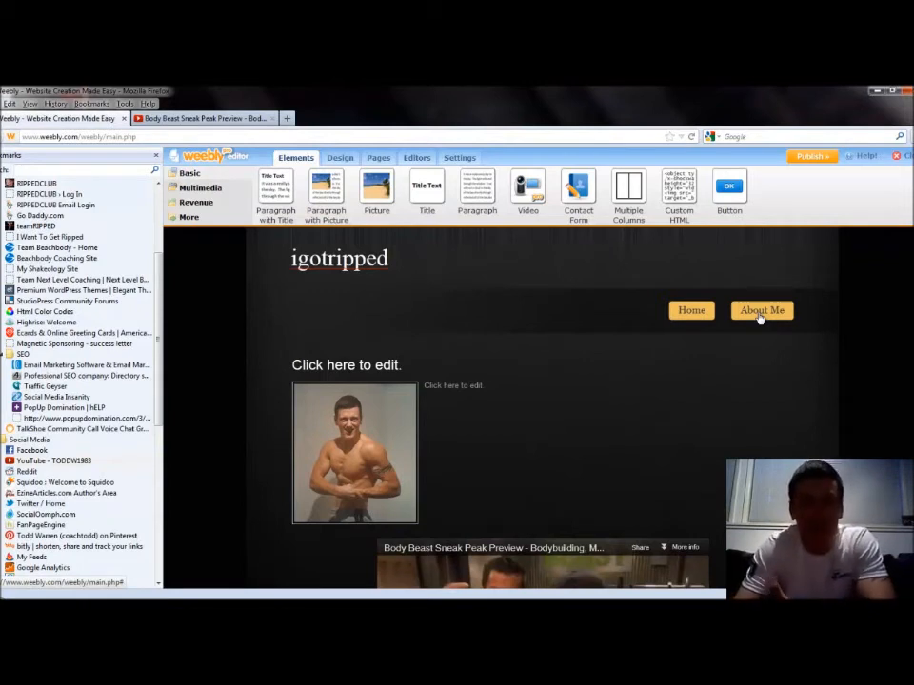
Step: Open the About Me page and add a Paragraph with Picture element to it
{"action": "left_click", "coordinate": [777, 312]}
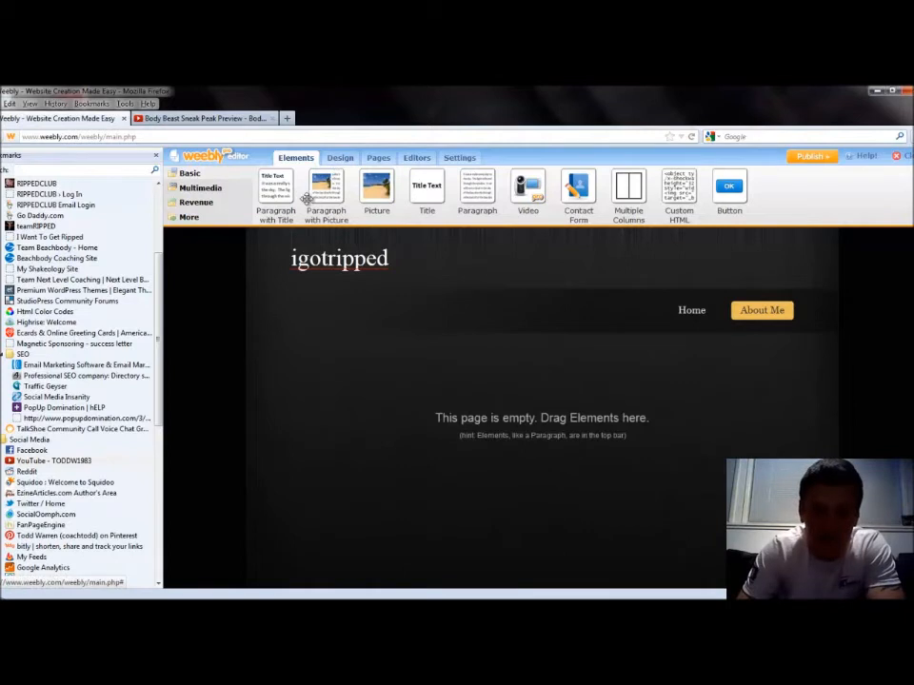
{"action": "left_click_drag", "start_coordinate": [326, 187], "coordinate": [419, 369]}
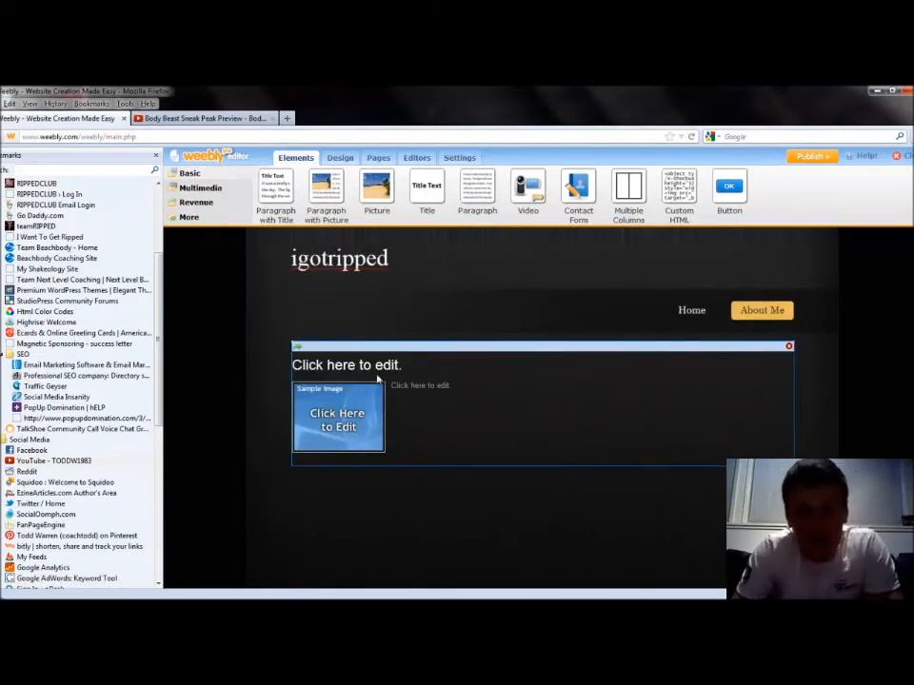
Step: Add another page to the site, name it My P90X Journey, and save its settings
{"action": "left_click", "coordinate": [381, 163]}
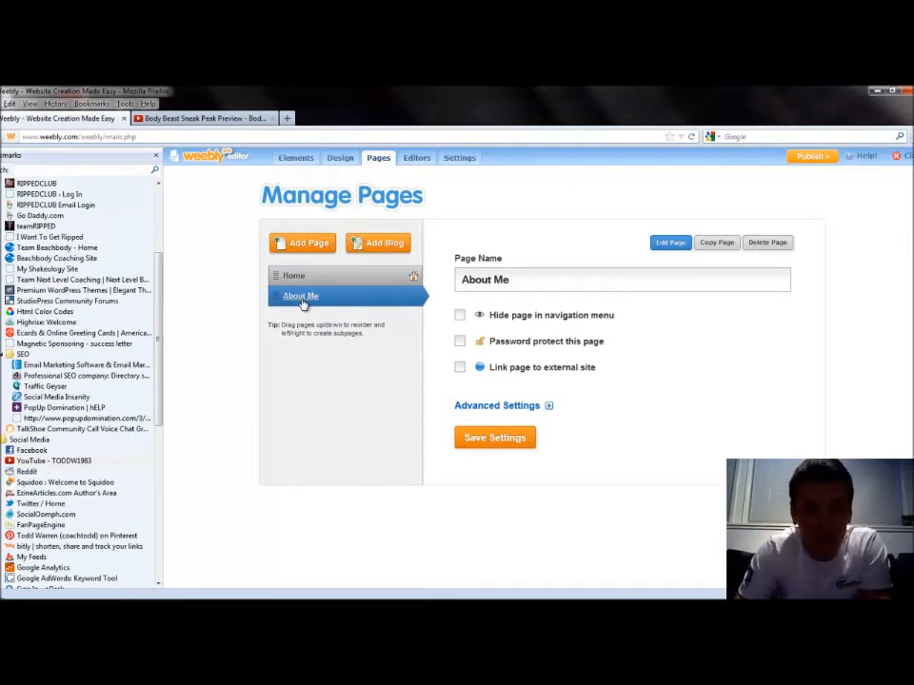
{"action": "left_click", "coordinate": [309, 245]}
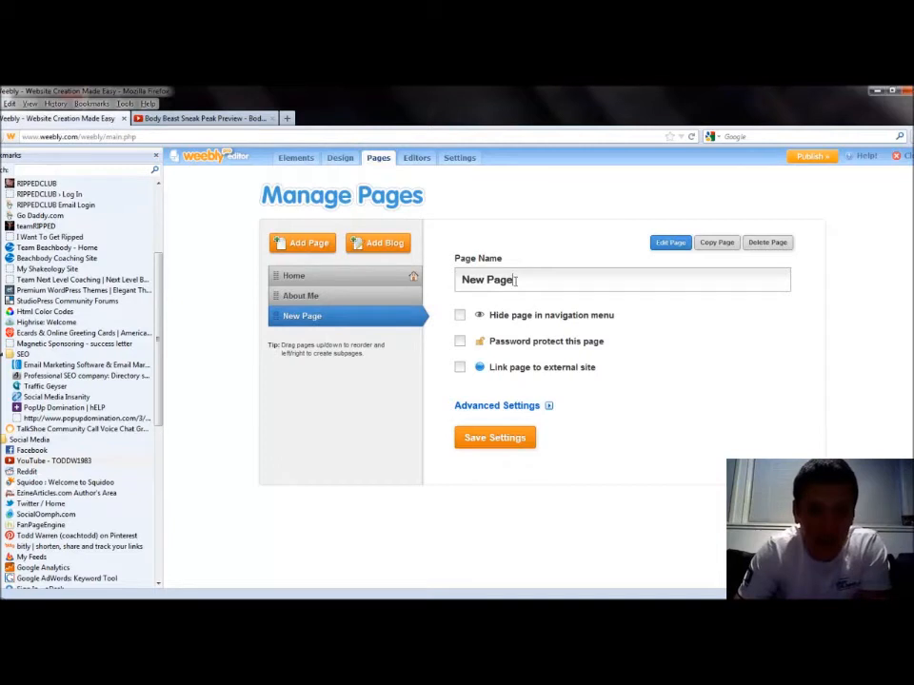
{"action": "left_click_drag", "start_coordinate": [514, 279], "coordinate": [446, 282]}
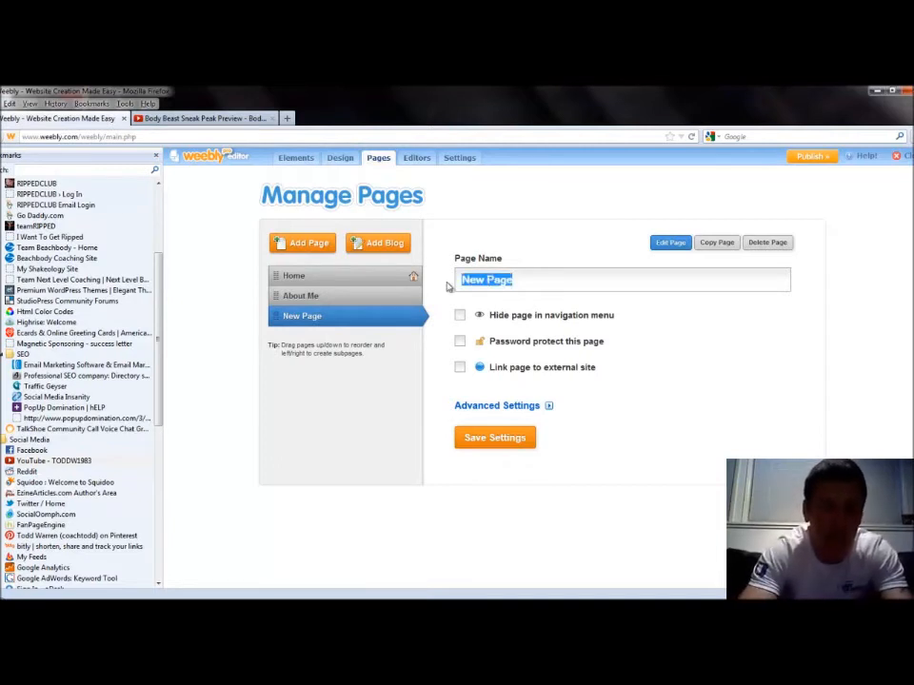
{"action": "type", "text": "My P"}
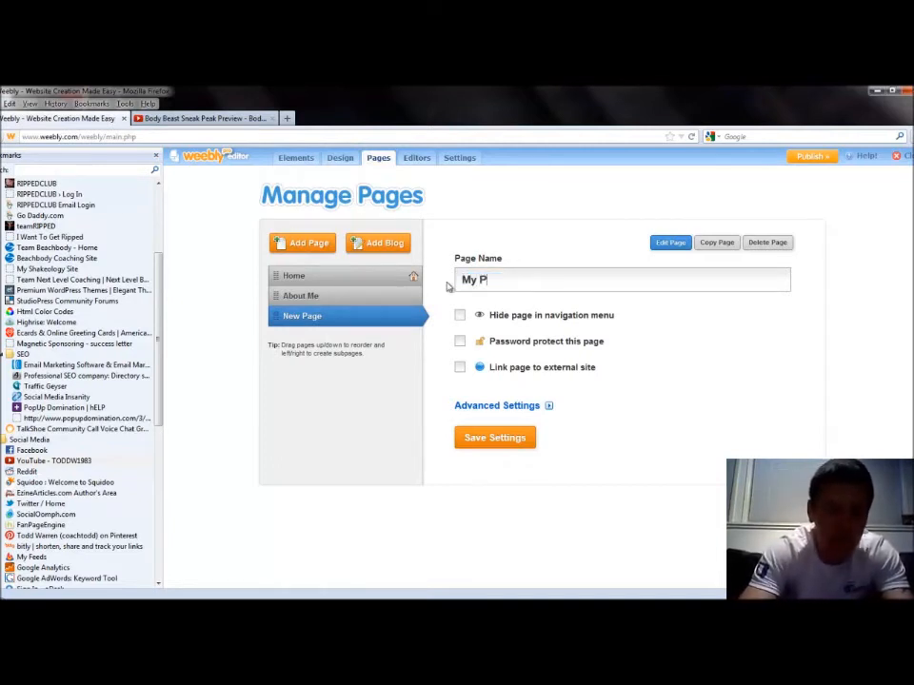
{"action": "type", "text": "90X Journey"}
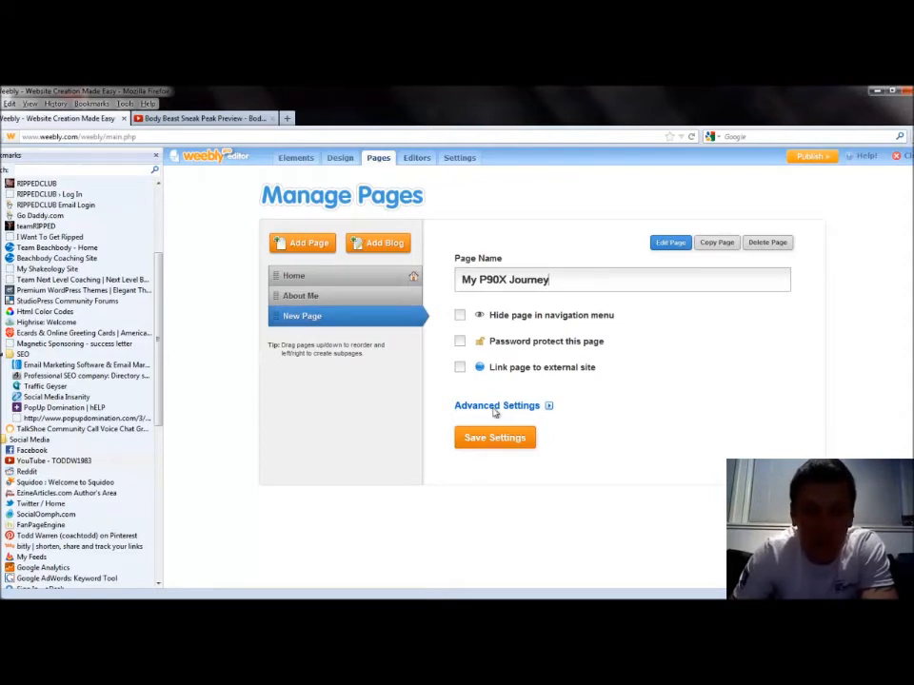
{"action": "left_click", "coordinate": [502, 440]}
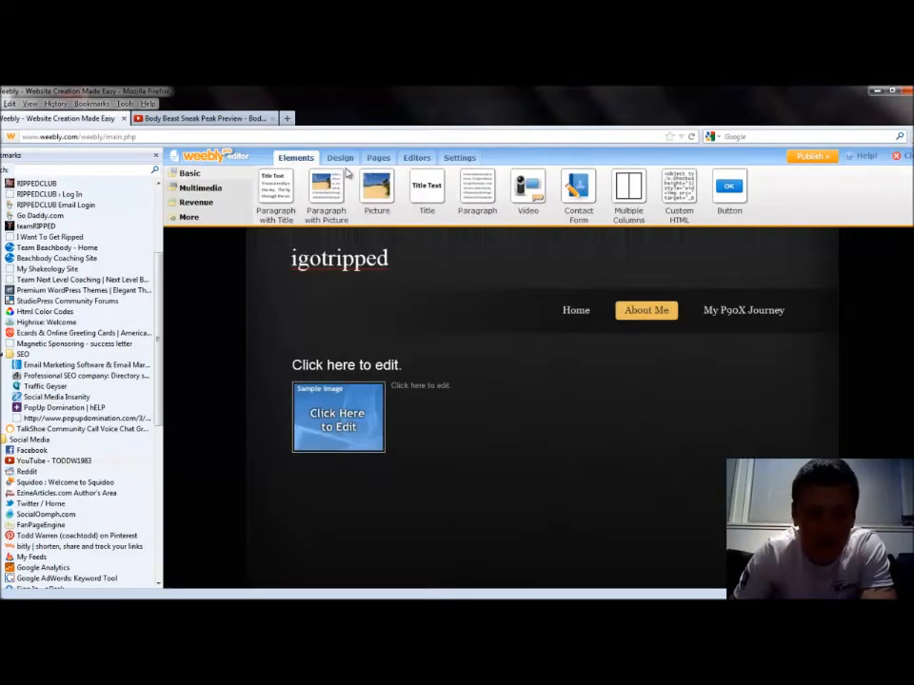
Step: Nest the My P90X Journey page under About Me as a subpage in the page list
{"action": "left_click", "coordinate": [383, 159]}
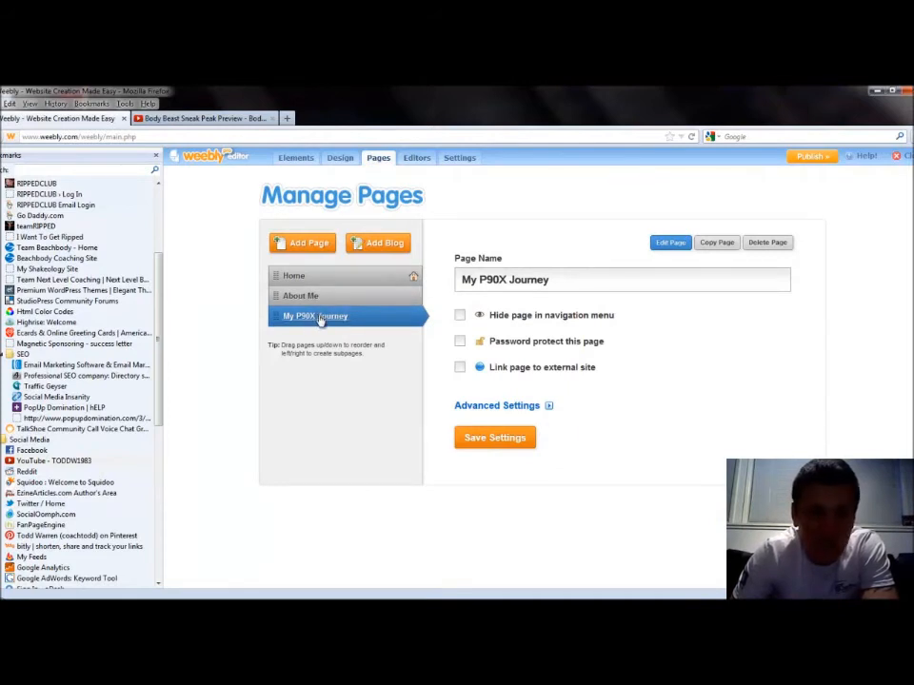
{"action": "mouse_move", "coordinate": [320, 321]}
{"action": "left_mouse_down"}
{"action": "mouse_move", "coordinate": [321, 297]}
{"action": "mouse_move", "coordinate": [319, 324]}
{"action": "mouse_move", "coordinate": [320, 303]}
{"action": "mouse_move", "coordinate": [321, 321]}
{"action": "mouse_move", "coordinate": [334, 322]}
{"action": "left_mouse_up"}
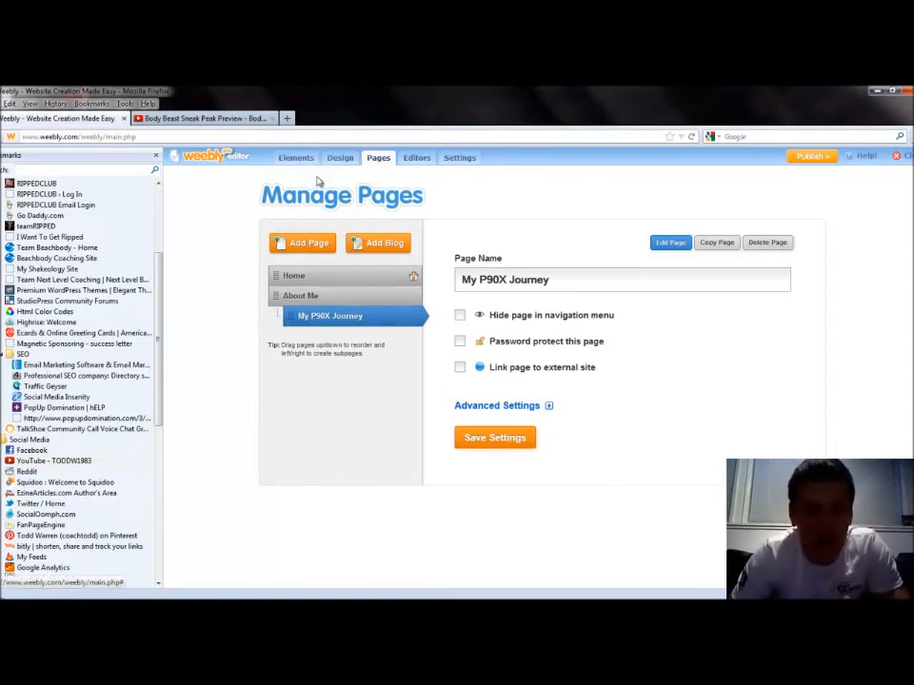
Step: Save the page settings and add a Title and a Paragraph element to the My P90X Journey page
{"action": "left_click", "coordinate": [493, 442]}
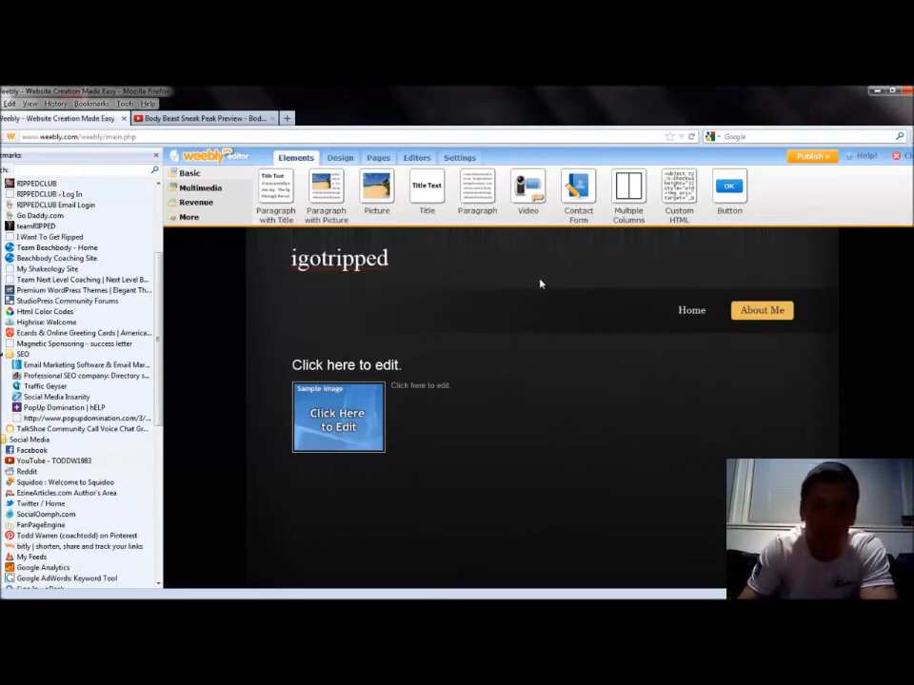
{"action": "mouse_move", "coordinate": [761, 312]}
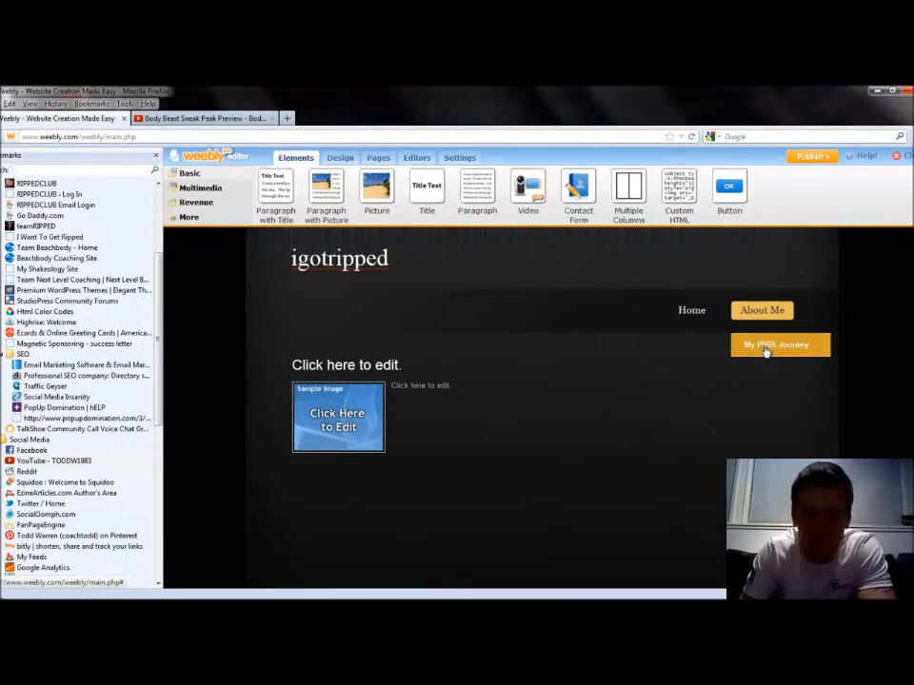
{"action": "left_click", "coordinate": [765, 348]}
{"action": "left_click_drag", "start_coordinate": [433, 188], "coordinate": [419, 352]}
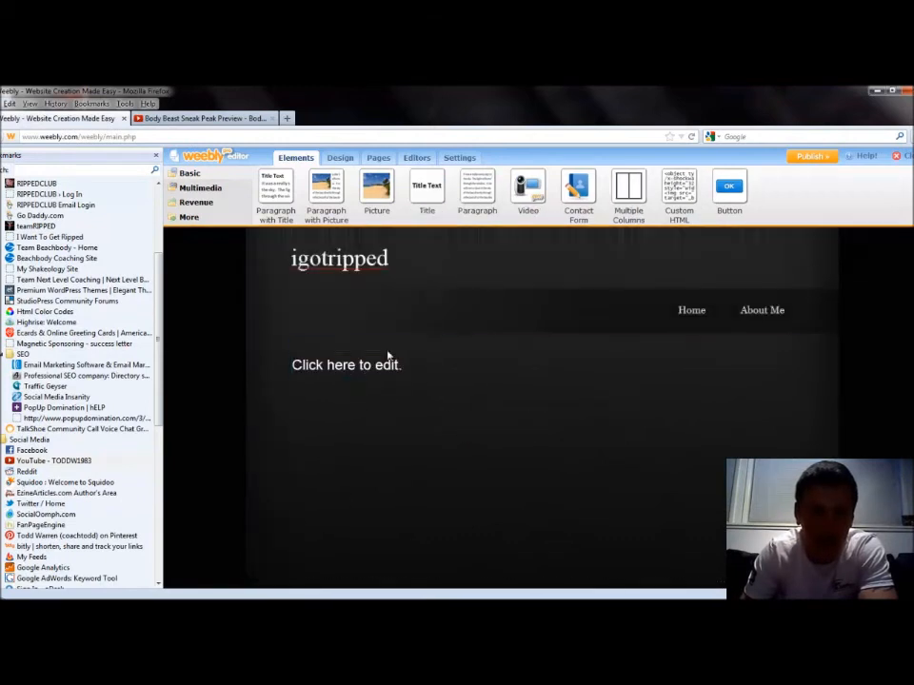
{"action": "left_click_drag", "start_coordinate": [477, 186], "coordinate": [453, 380]}
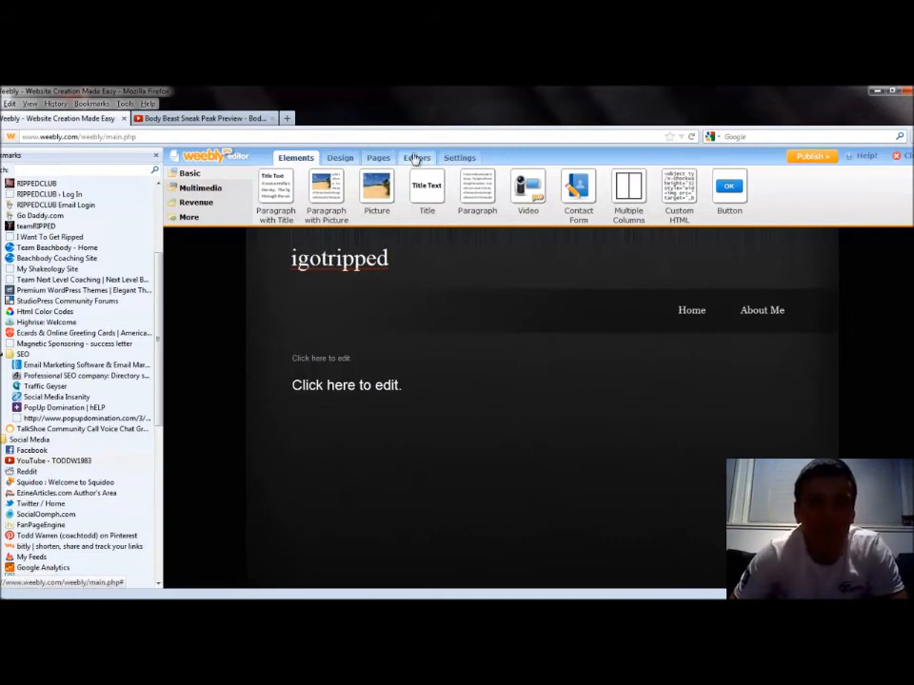
Step: Review the site description, meta keywords and code fields in the site's Search Engine Optimization settings, and close the settings
{"action": "left_click", "coordinate": [455, 160]}
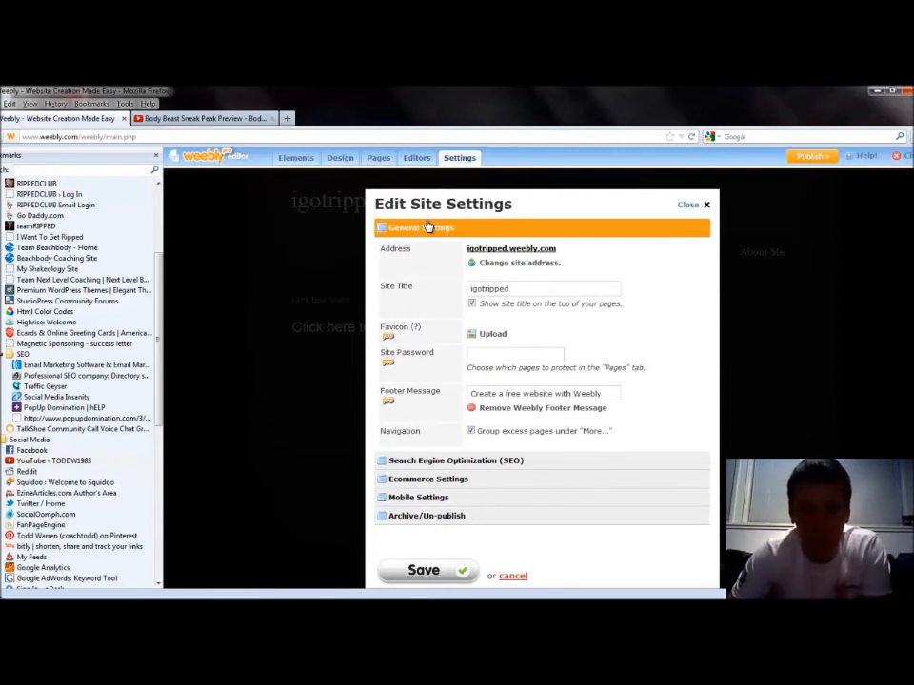
{"action": "left_click", "coordinate": [424, 461]}
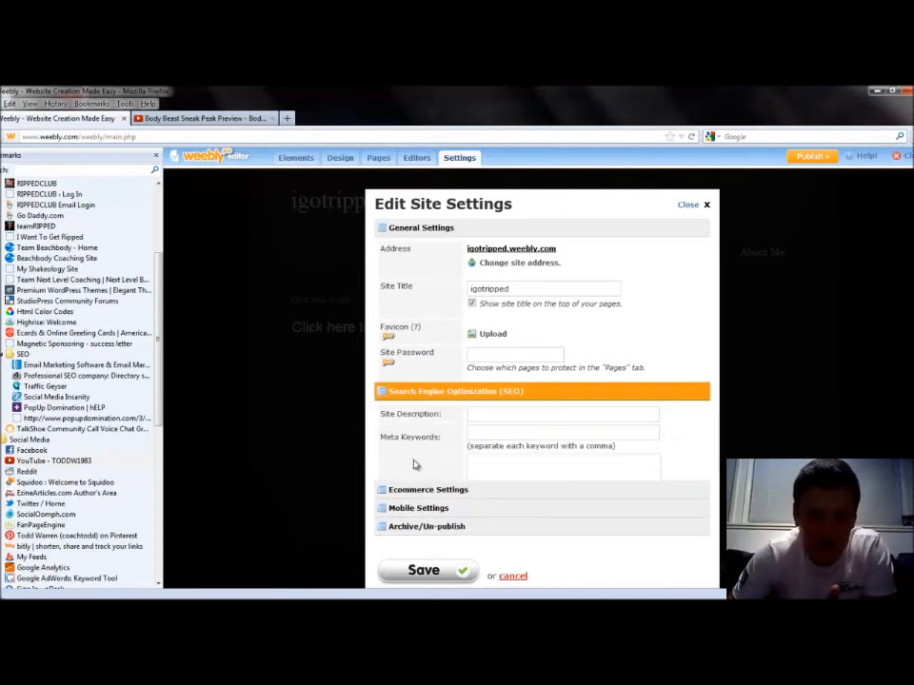
{"action": "left_click", "coordinate": [504, 268]}
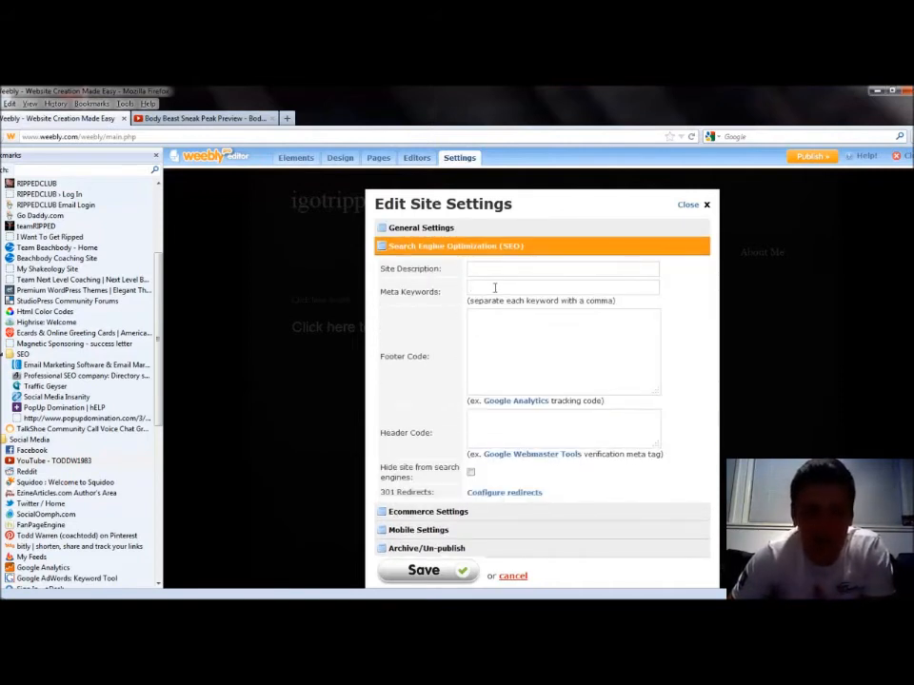
{"action": "left_click", "coordinate": [494, 287]}
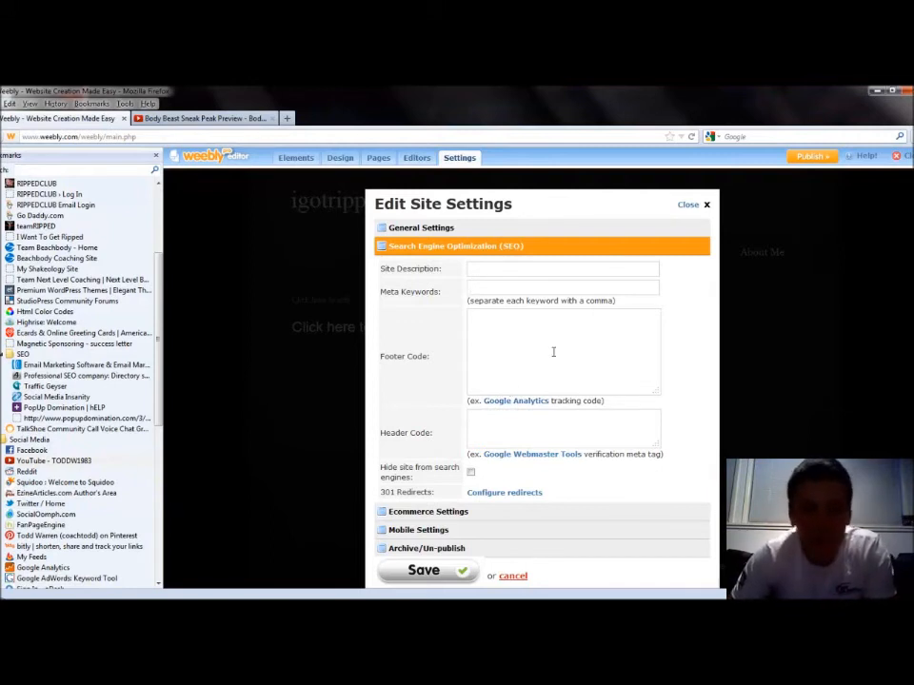
{"action": "left_click", "coordinate": [706, 206]}
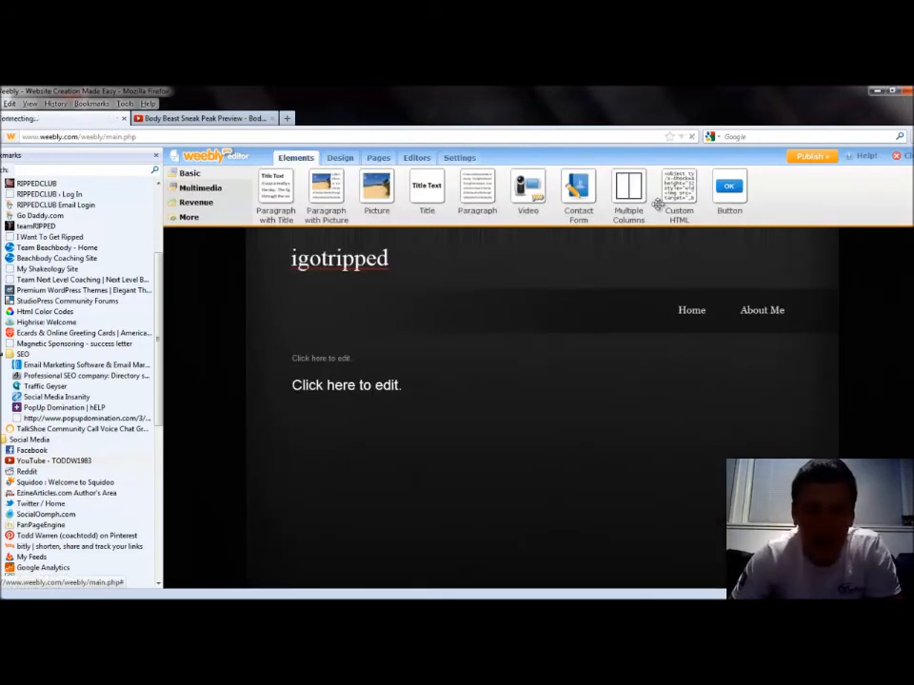
Step: Review the Home page's advanced settings for title, description and meta keywords, and close them without entering anything
{"action": "left_click", "coordinate": [377, 159]}
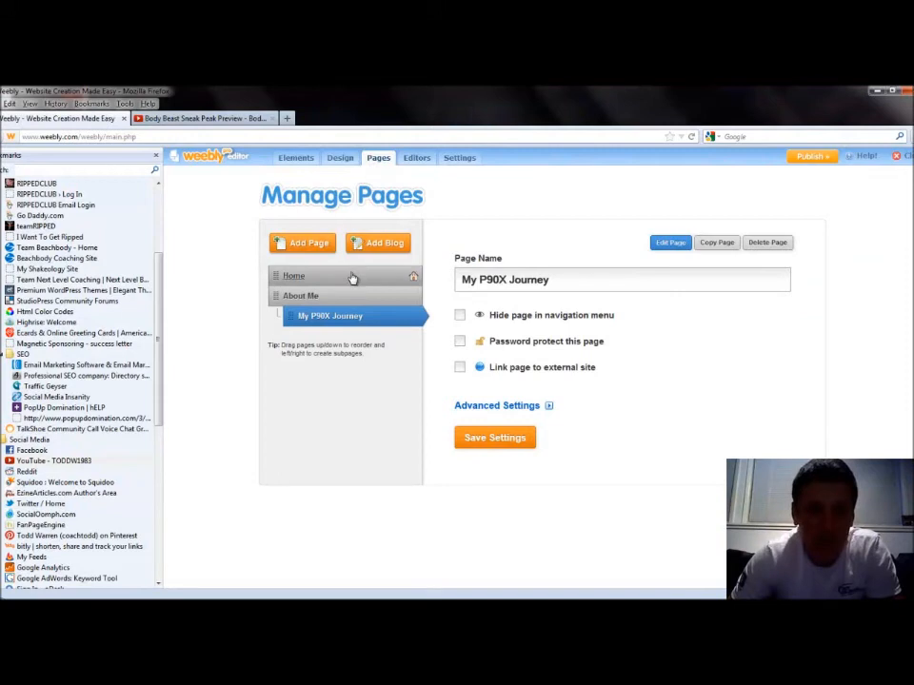
{"action": "left_click", "coordinate": [352, 277]}
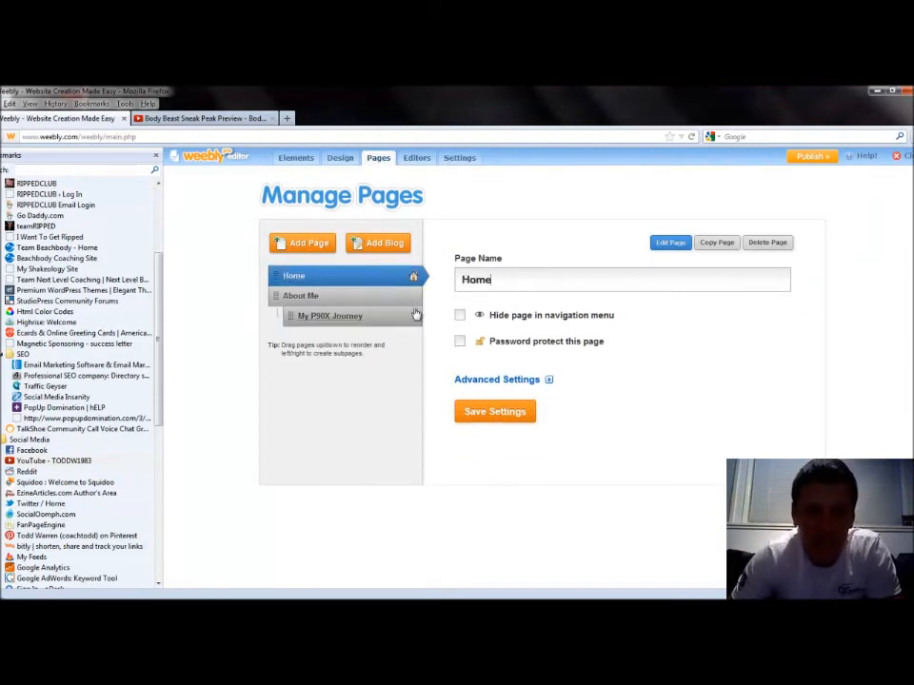
{"action": "left_click", "coordinate": [549, 380]}
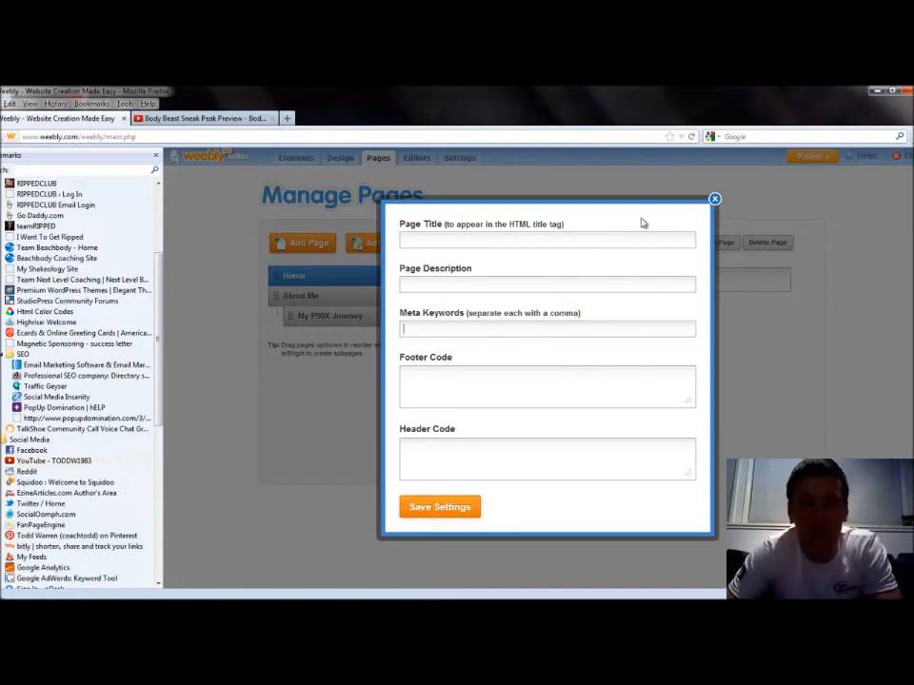
{"action": "left_click", "coordinate": [715, 201]}
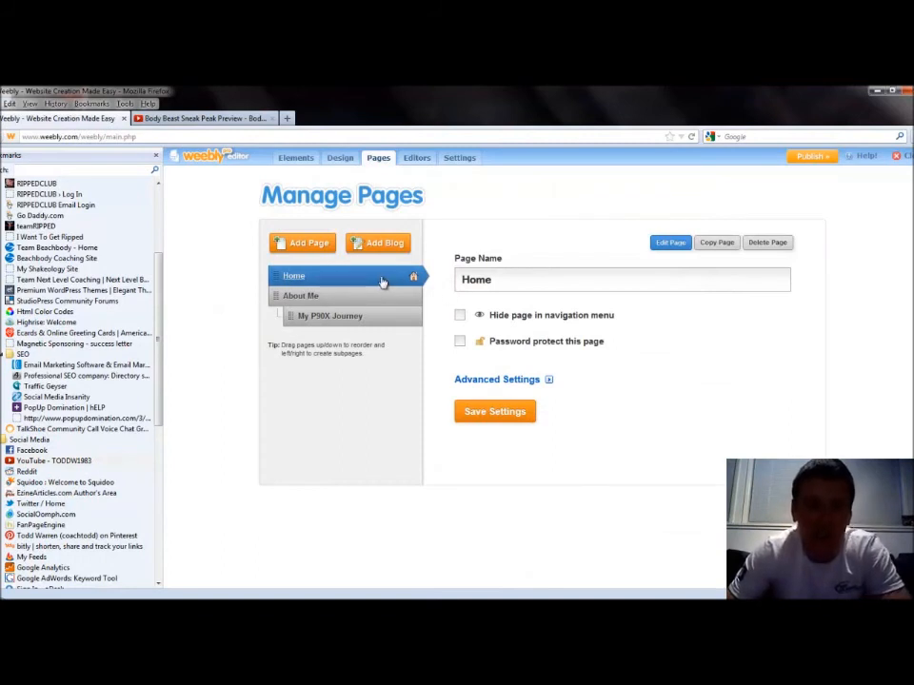
Step: Add a Paragraph with Picture element below the title on the My P90X Journey page
{"action": "left_click", "coordinate": [297, 160]}
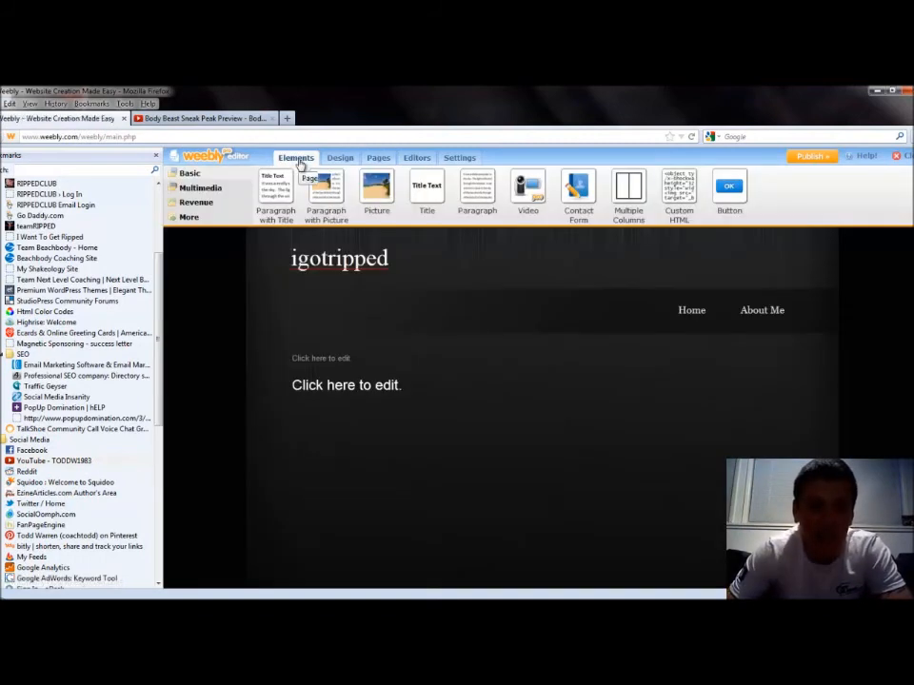
{"action": "left_click", "coordinate": [340, 158]}
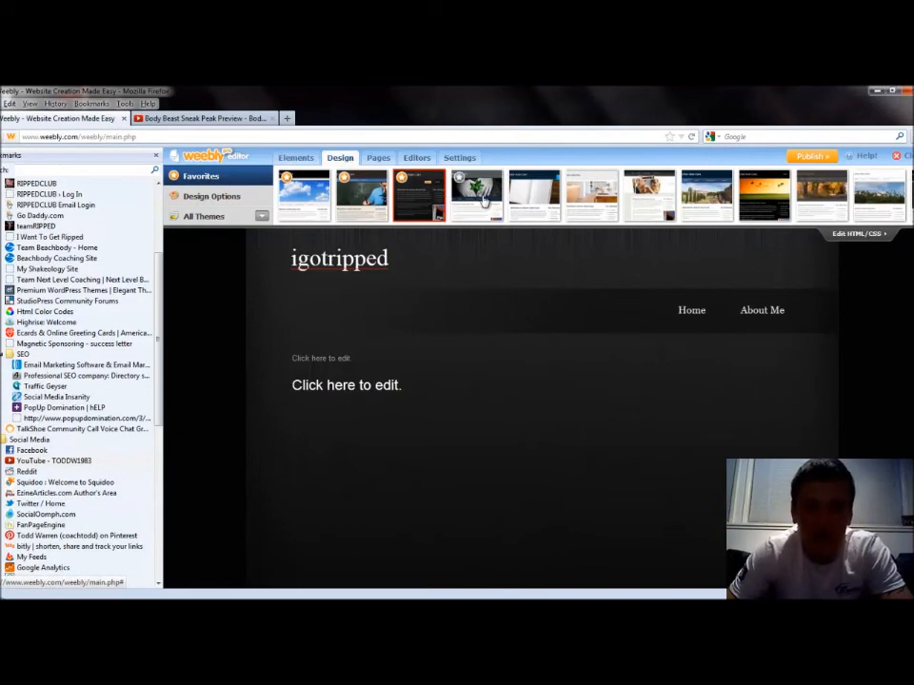
{"action": "left_click", "coordinate": [298, 158]}
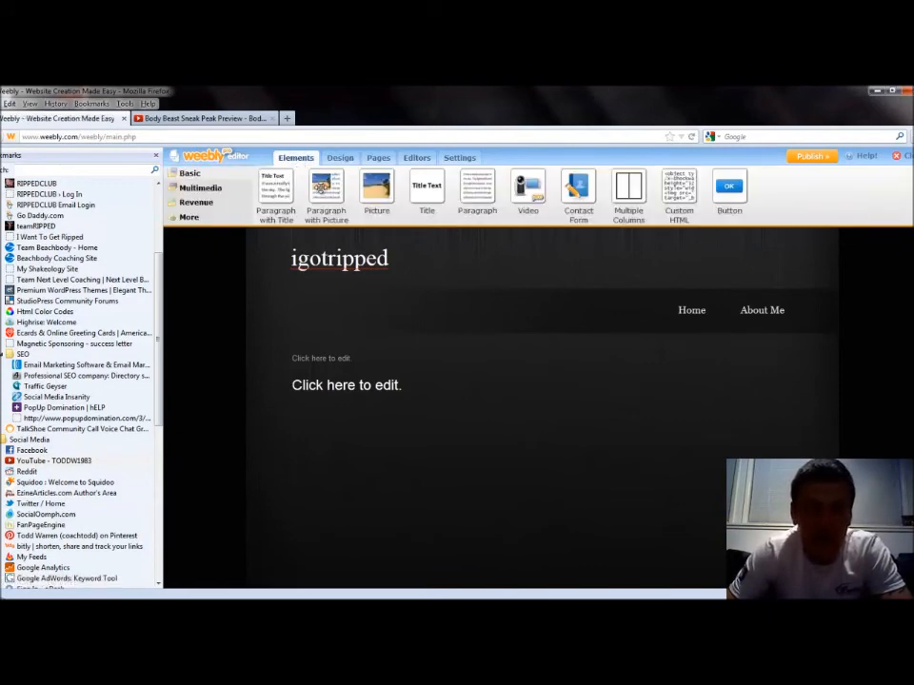
{"action": "left_click_drag", "start_coordinate": [325, 187], "coordinate": [408, 421]}
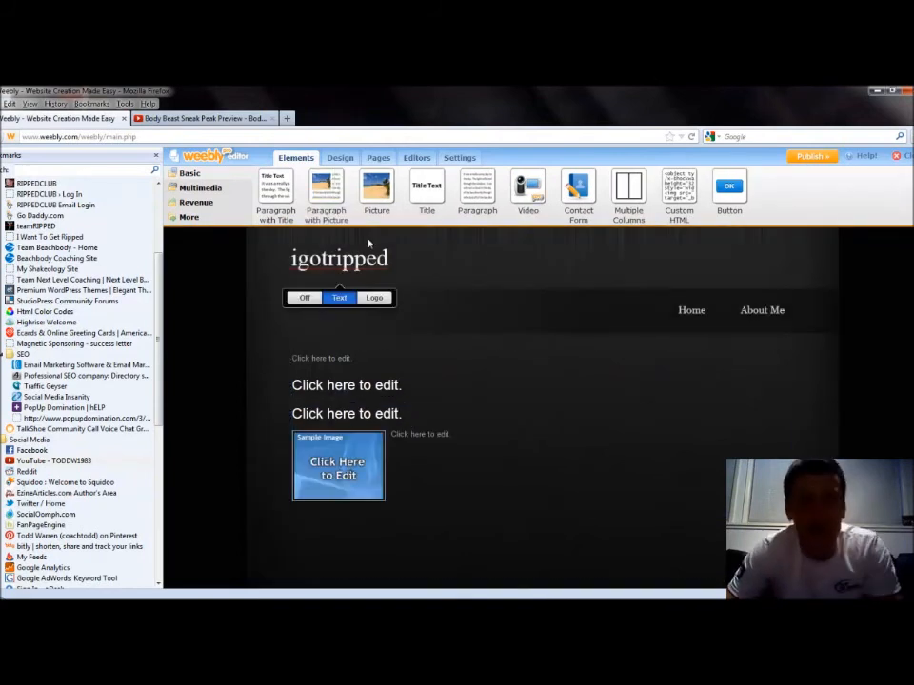
Step: Add a blog page named Blog to the site and save its settings
{"action": "left_click", "coordinate": [378, 157]}
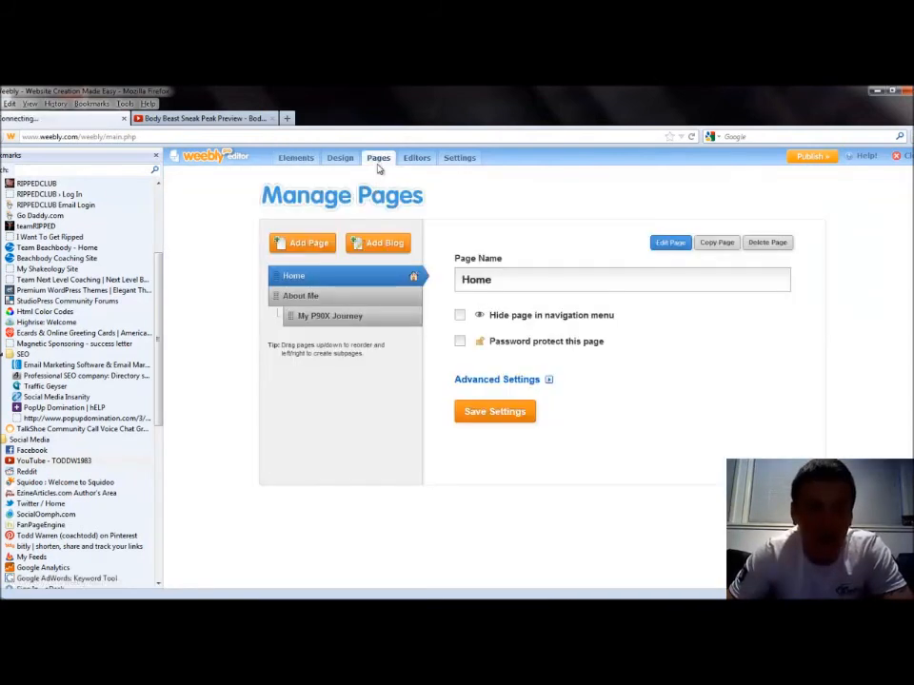
{"action": "left_click", "coordinate": [378, 242]}
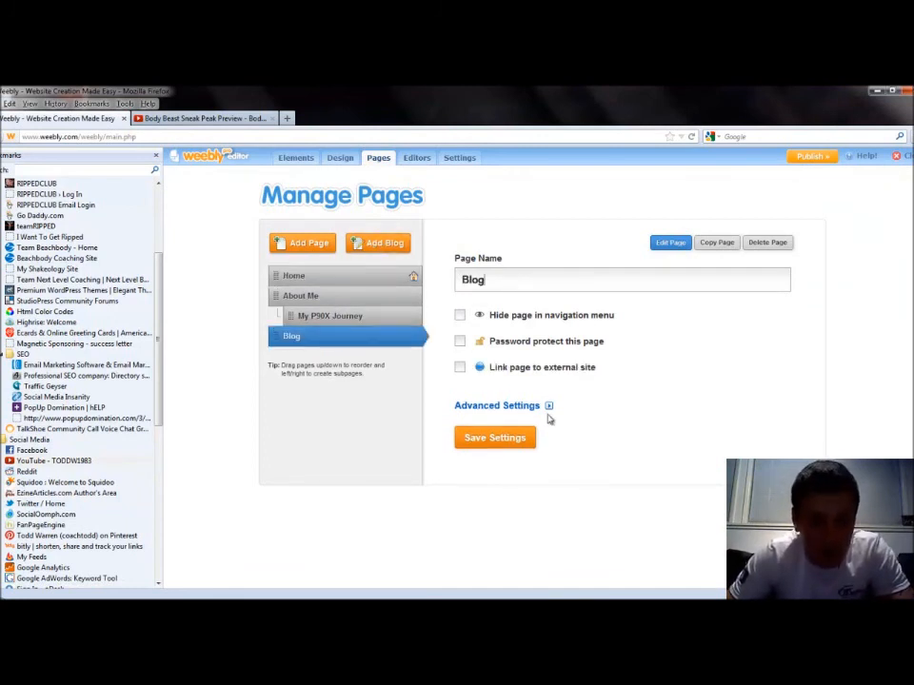
{"action": "left_click", "coordinate": [504, 437]}
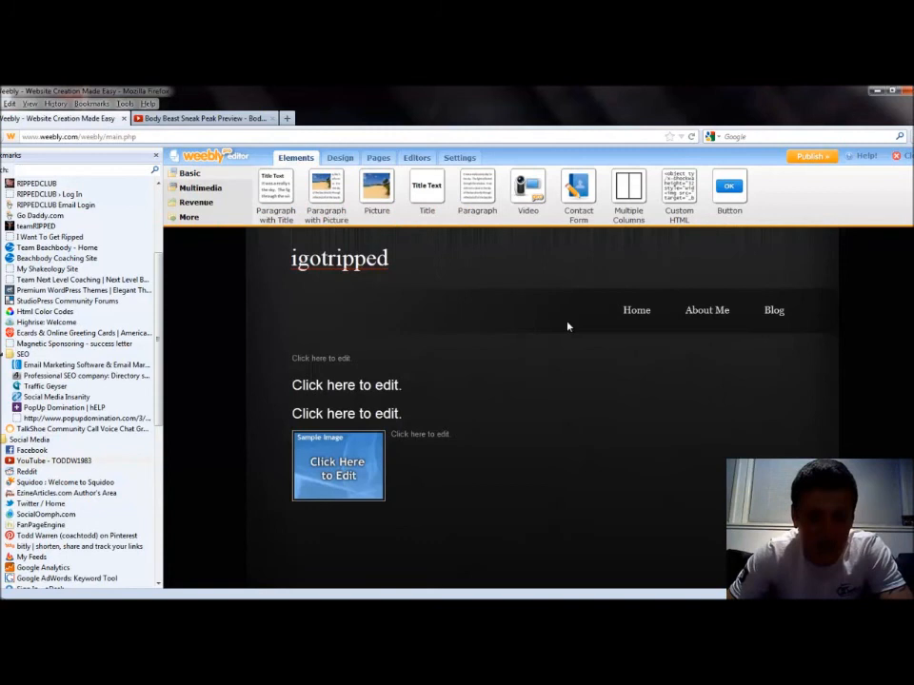
Step: Create a post titled P90X Review with a Paragraph with Picture element on the Blog page and save it to drafts
{"action": "left_click", "coordinate": [771, 315]}
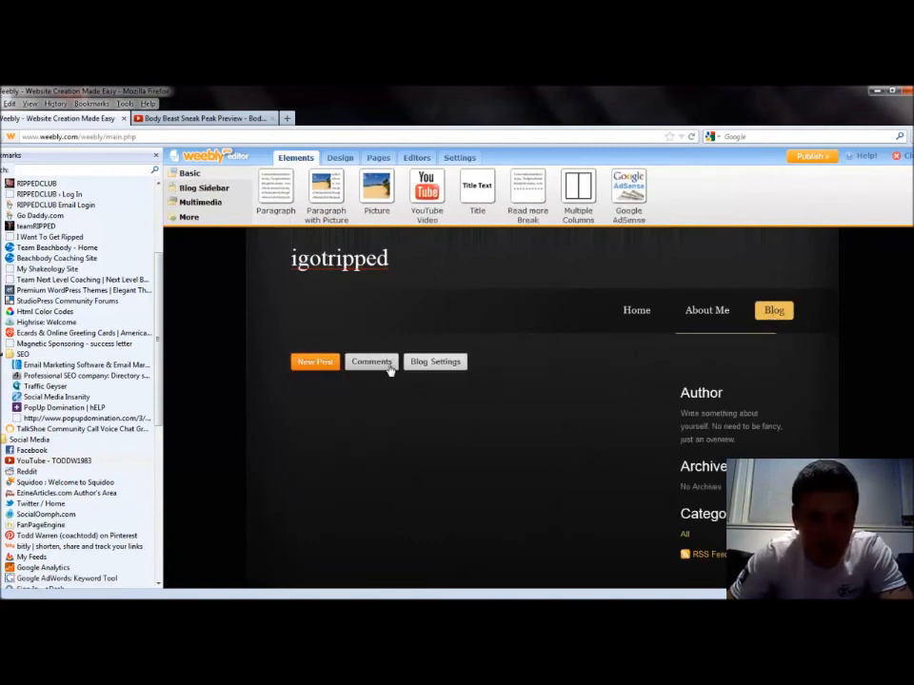
{"action": "left_click", "coordinate": [305, 363]}
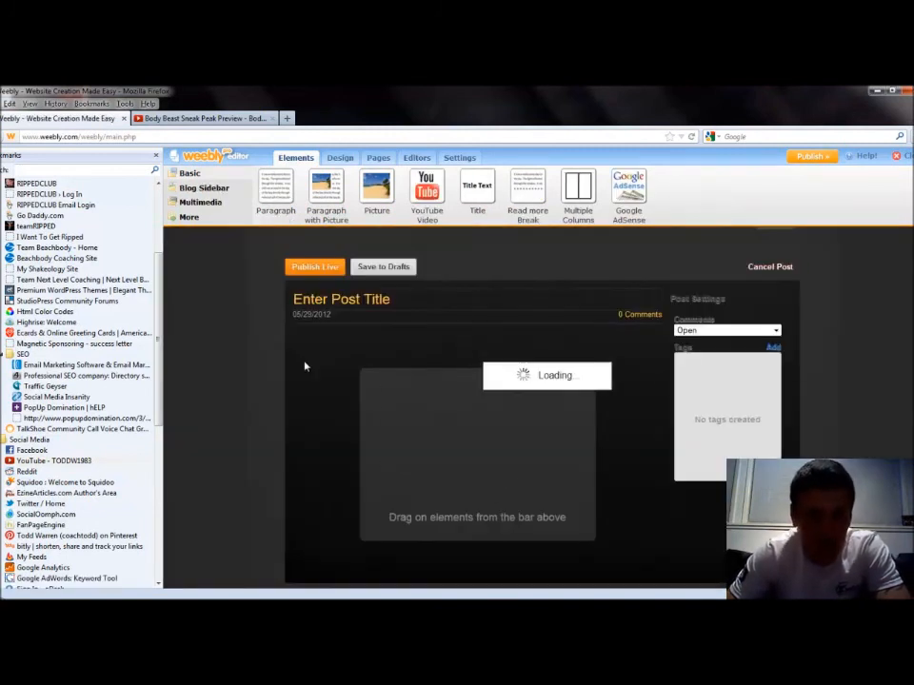
{"action": "left_click", "coordinate": [391, 301]}
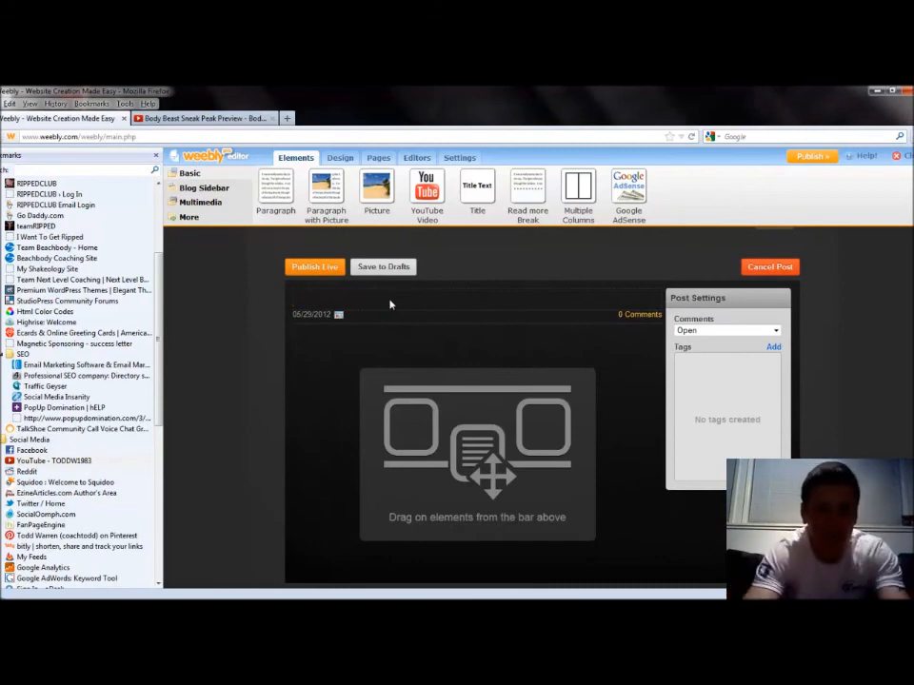
{"action": "type", "text": "P90X"}
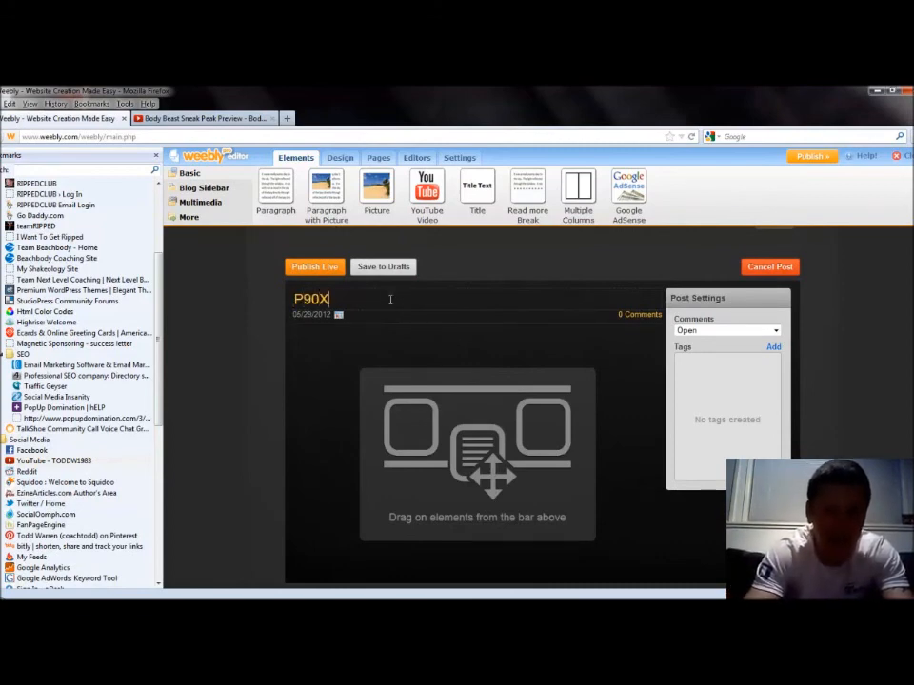
{"action": "type", "text": " Review"}
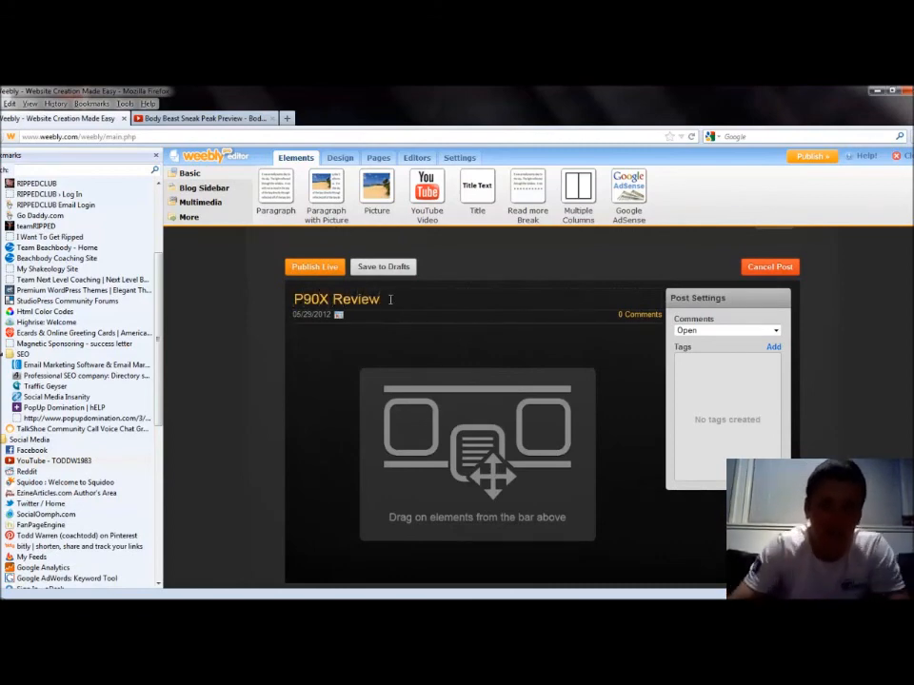
{"action": "left_click_drag", "start_coordinate": [325, 191], "coordinate": [388, 369]}
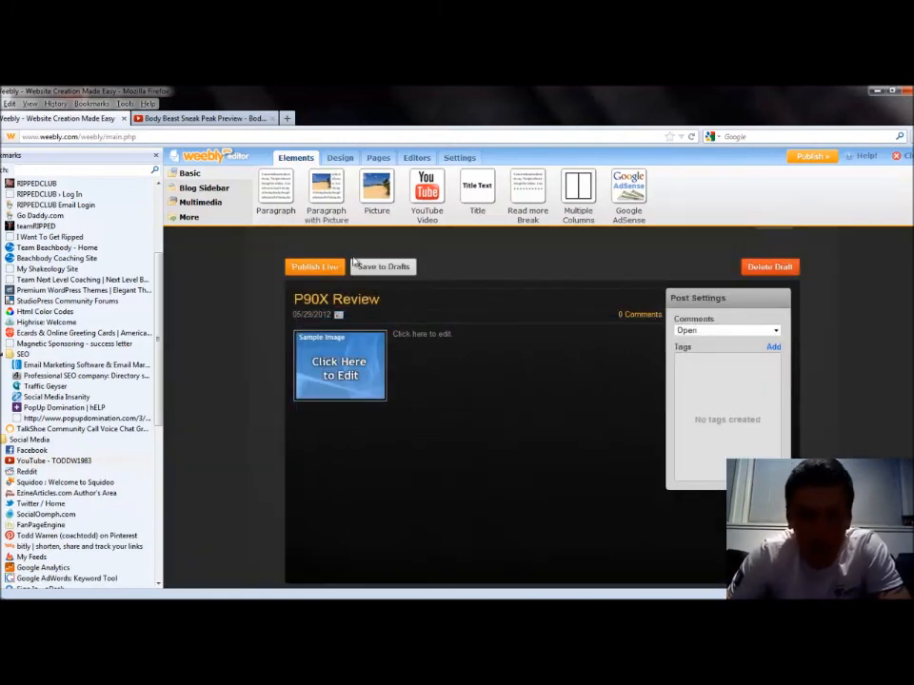
{"action": "left_click", "coordinate": [369, 267]}
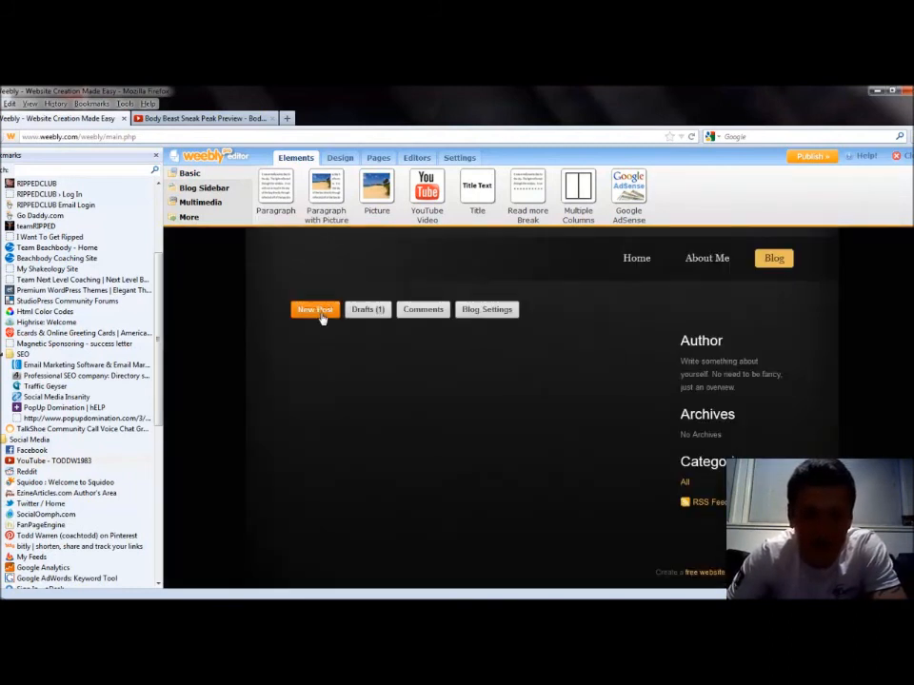
Step: Open the P90X Review draft and publish it live on the blog
{"action": "left_click", "coordinate": [373, 358]}
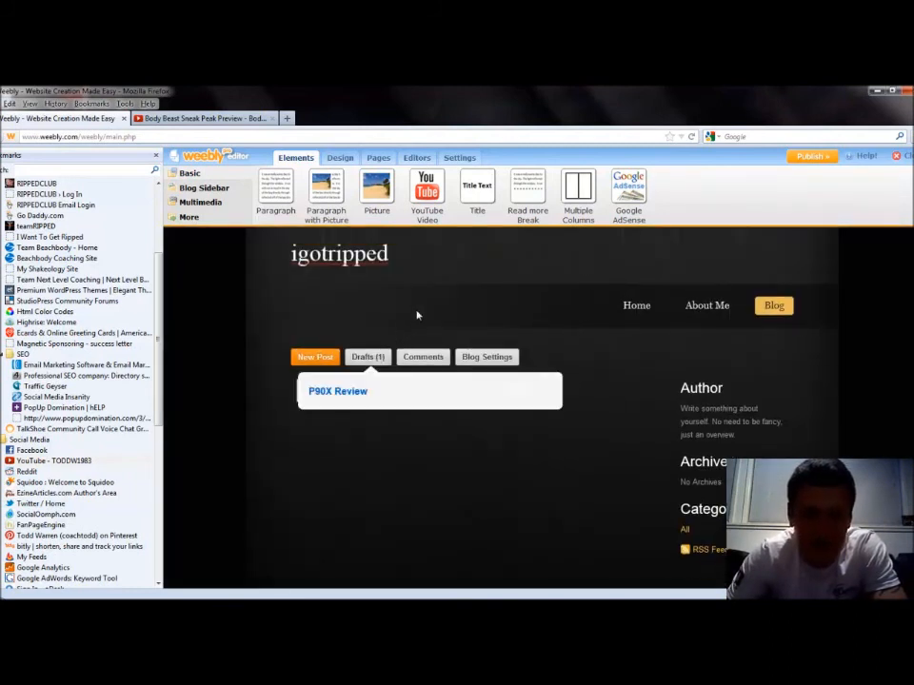
{"action": "left_click", "coordinate": [340, 398]}
{"action": "left_click", "coordinate": [322, 269]}
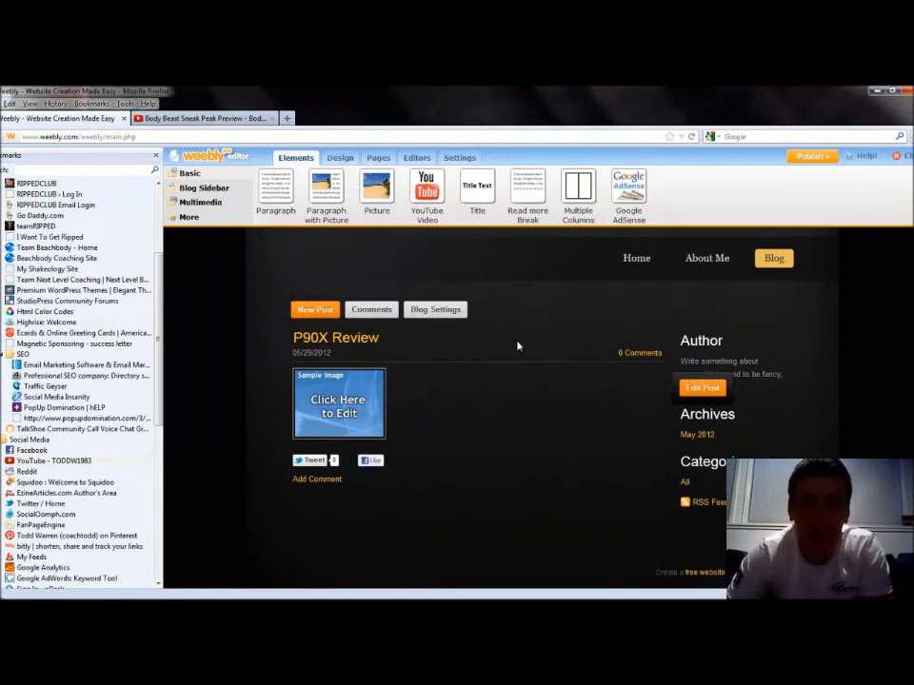
Step: Change the site title in the page header to igotripped.com
{"action": "scroll", "coordinate": [519, 346], "scroll_direction": "up", "scroll_amount": 2}
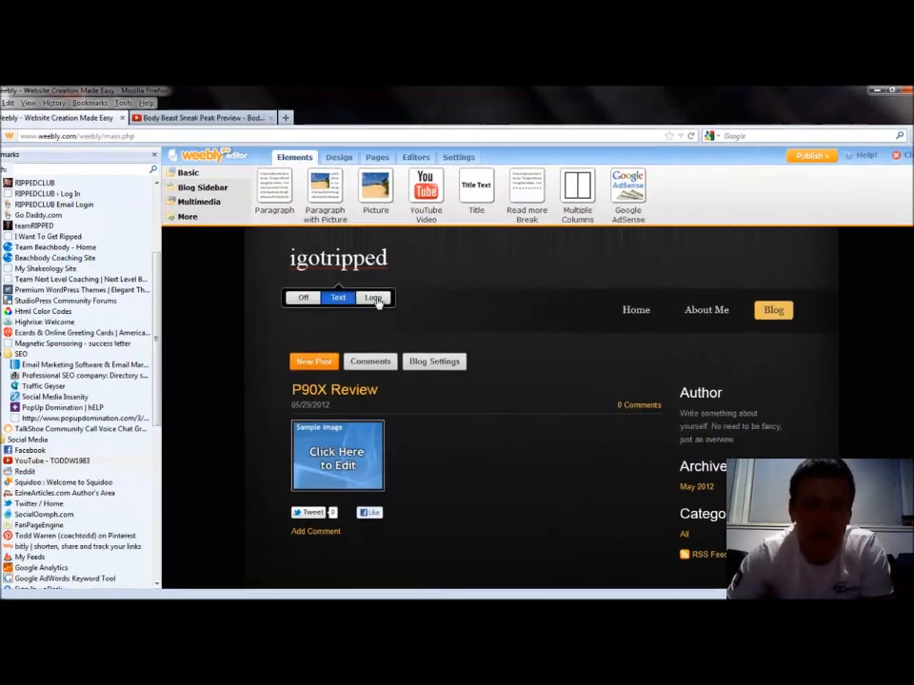
{"action": "left_click", "coordinate": [375, 297]}
{"action": "left_click", "coordinate": [761, 135]}
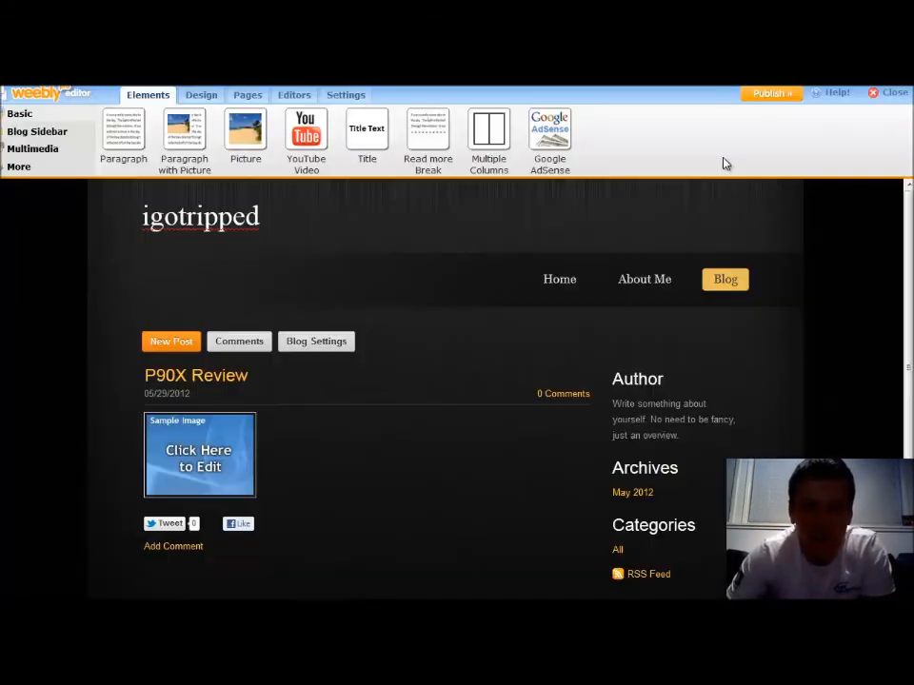
{"action": "left_click", "coordinate": [246, 215]}
{"action": "left_click", "coordinate": [261, 230]}
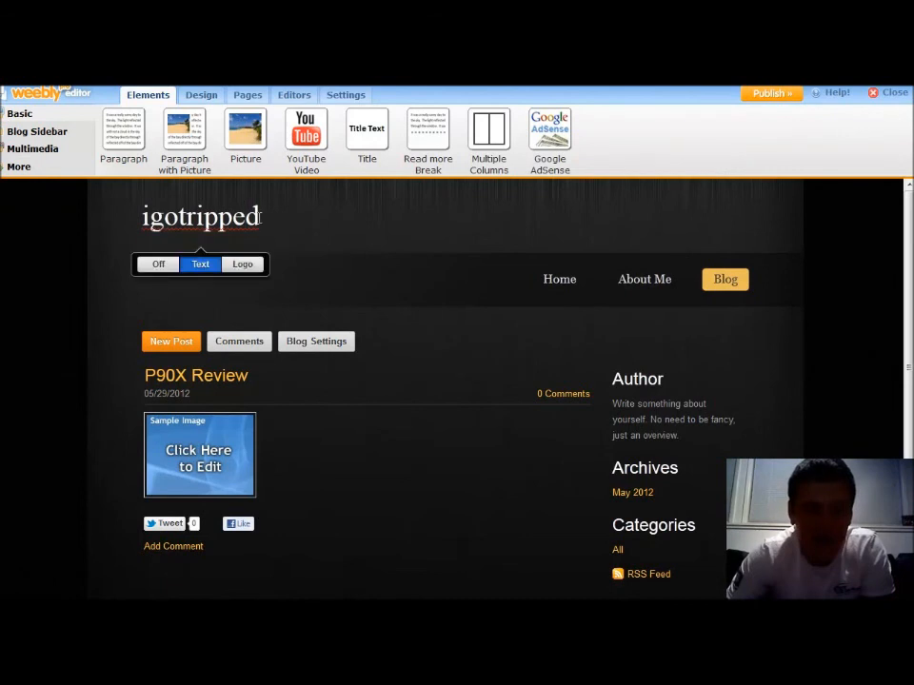
{"action": "type", "text": ".com"}
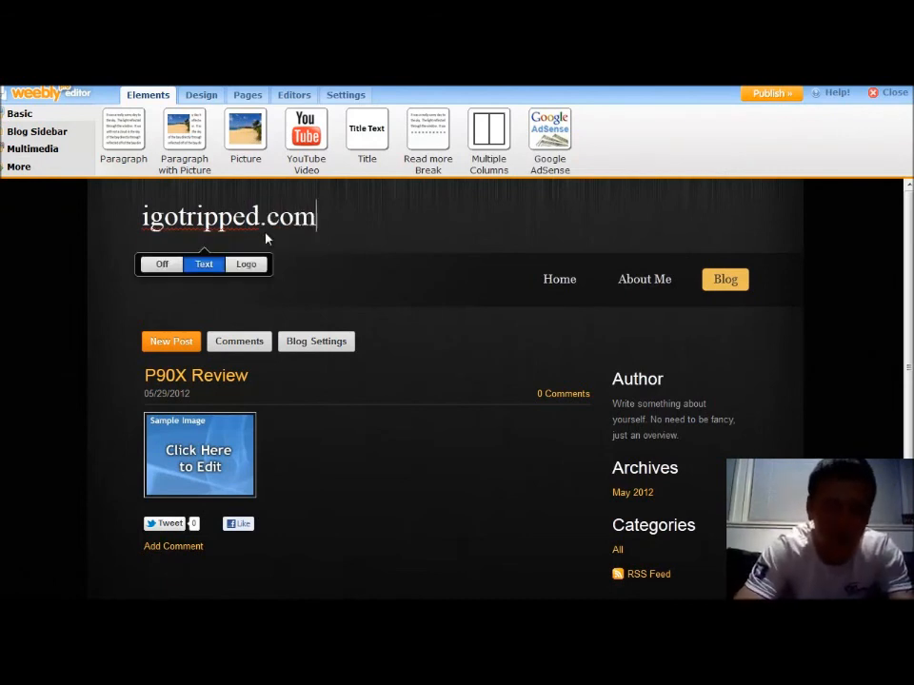